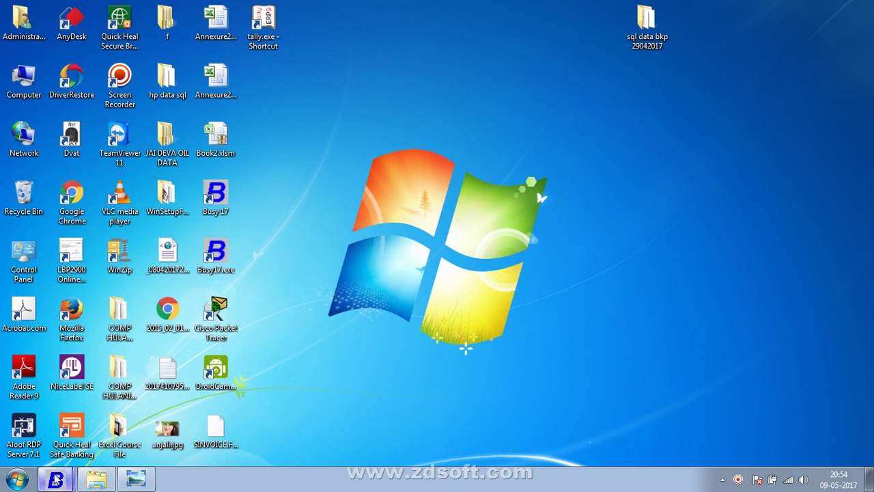
Switch to Busy, close the sales invoice print preview, and bring the window with the purchase voucher list to the front.
{"action": "mouse_move", "coordinate": [55, 478]}
{"action": "left_click", "coordinate": [114, 452]}
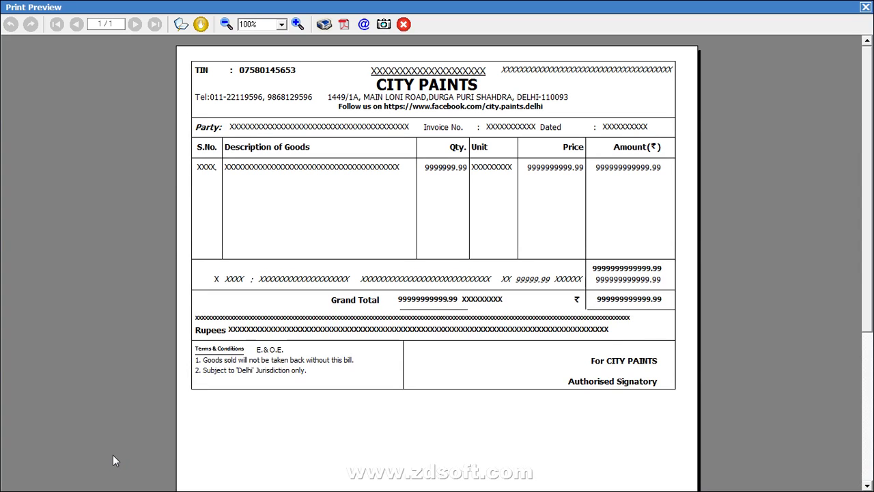
{"action": "left_click", "coordinate": [866, 4]}
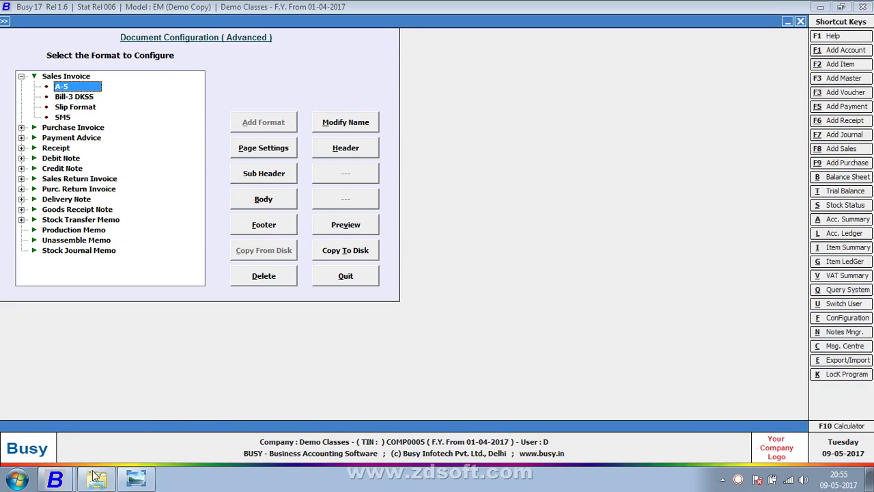
{"action": "mouse_move", "coordinate": [55, 478]}
{"action": "left_click", "coordinate": [85, 436]}
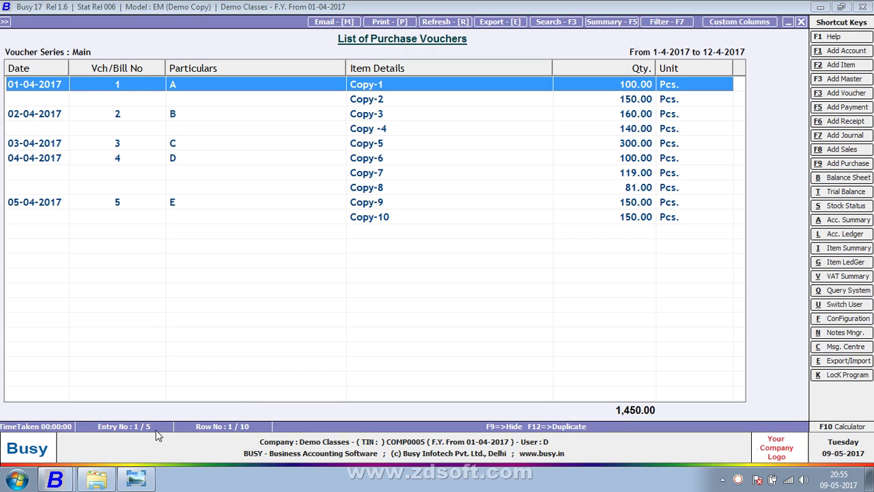
Leave the purchase voucher list and start adding a new sales voucher.
{"action": "key", "text": "Escape"}
{"action": "key", "text": "Escape"}
{"action": "key", "text": "Escape"}
{"action": "key", "text": "Escape"}
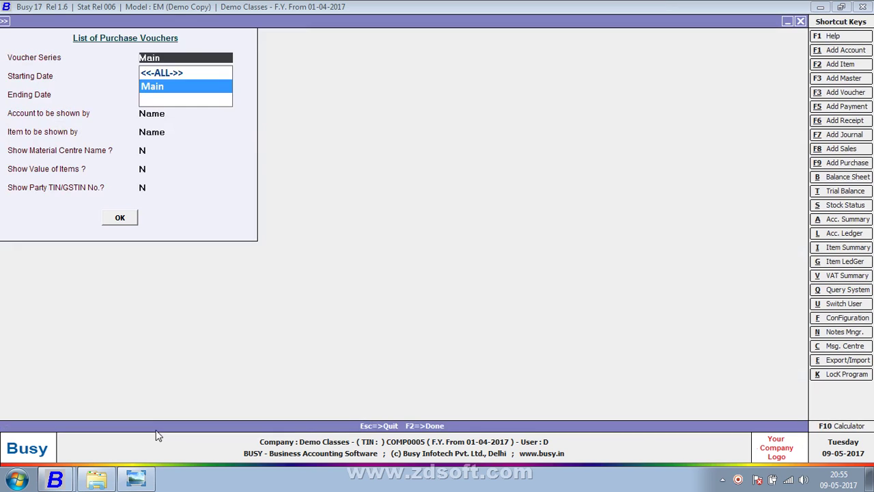
{"action": "key", "text": "Return"}
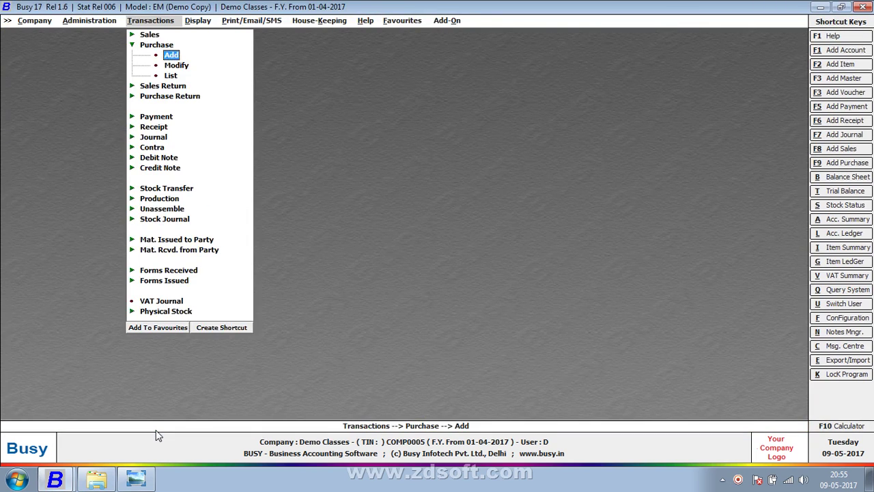
{"action": "key", "text": "Escape"}
{"action": "key", "text": "Up"}
{"action": "key", "text": "Return"}
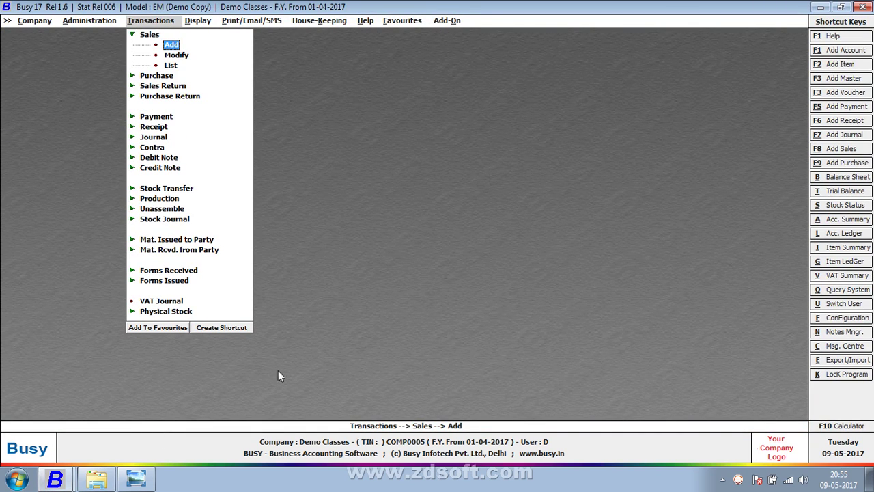
{"action": "left_click", "coordinate": [152, 76]}
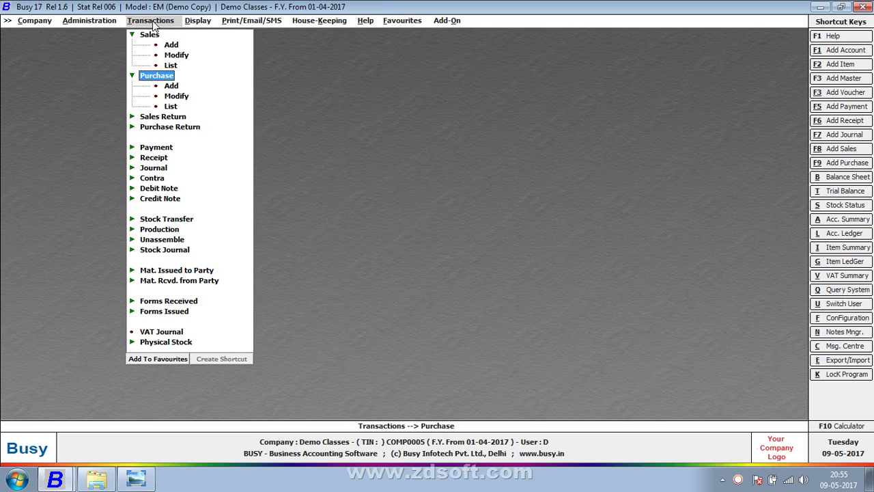
{"action": "left_click", "coordinate": [170, 45]}
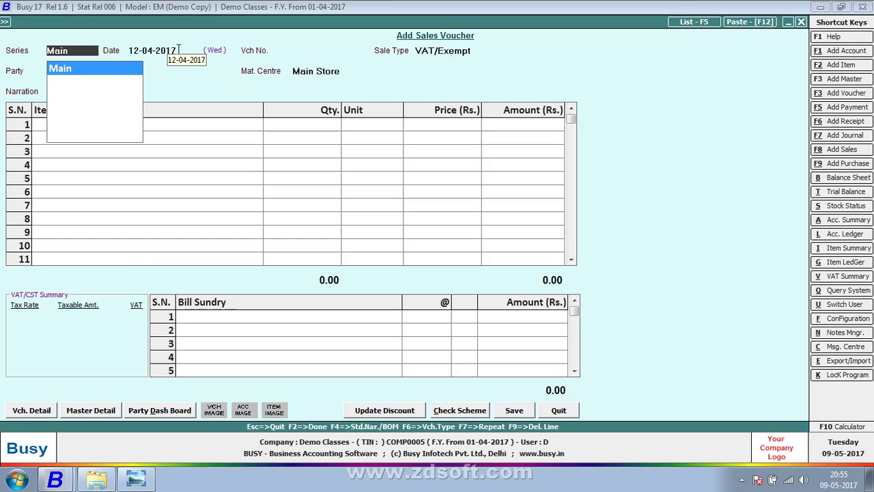
Switch to Windows Photo Viewer, examine the sales entries in the handwritten notes photo, and return to the sales voucher in Busy.
{"action": "key", "text": "alt+Tab"}
{"action": "key", "text": "alt+Tab"}
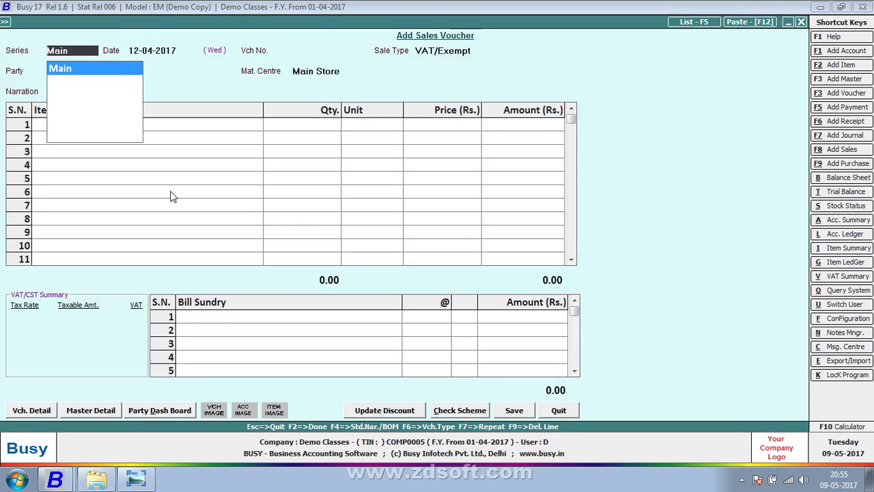
{"action": "key", "text": "alt+Tab"}
{"action": "key", "text": "Tab"}
{"action": "key", "text": "alt+Tab"}
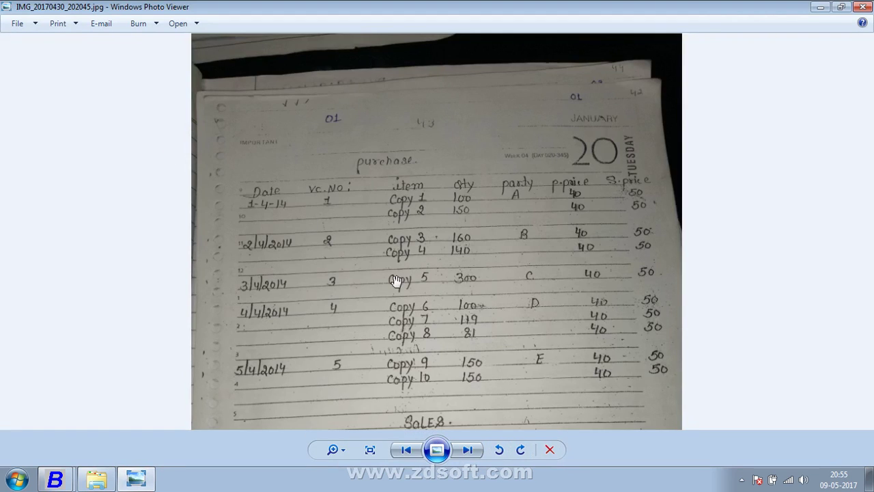
{"action": "left_click_drag", "start_coordinate": [397, 280], "coordinate": [430, 179]}
{"action": "left_click_drag", "start_coordinate": [298, 391], "coordinate": [323, 334]}
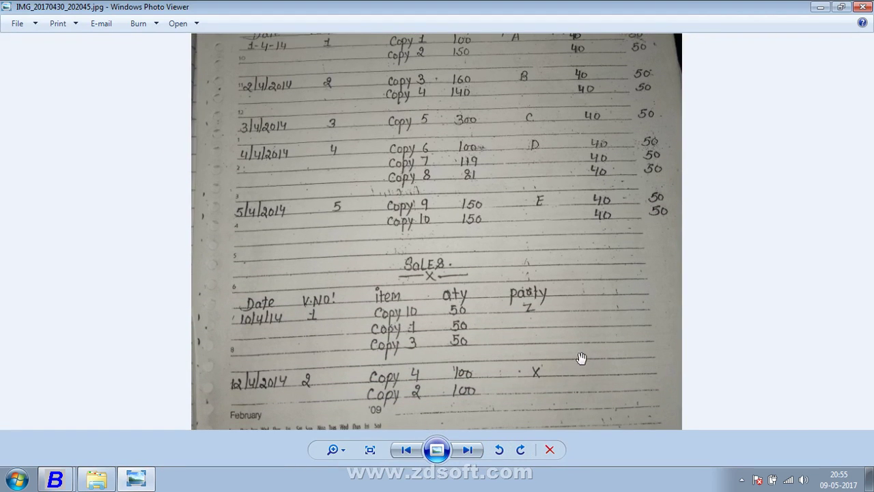
{"action": "key", "text": "alt+Tab"}
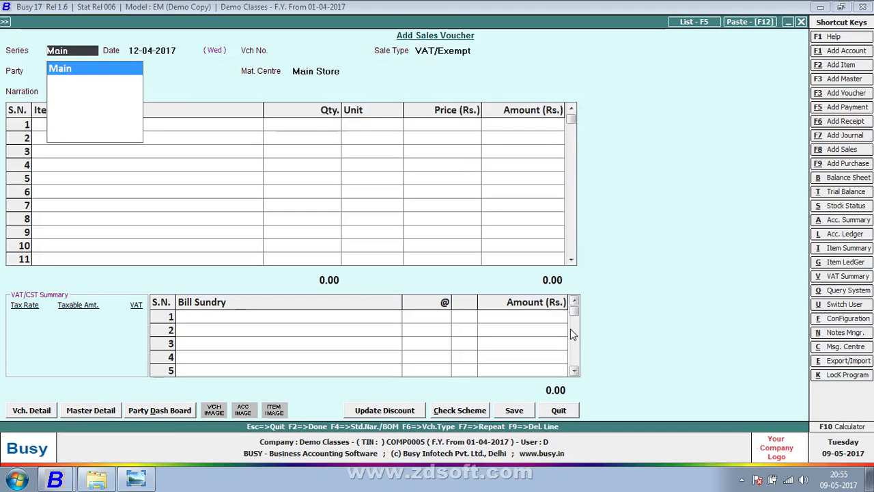
{"action": "key", "text": "Return"}
{"action": "type", "text": "10"}
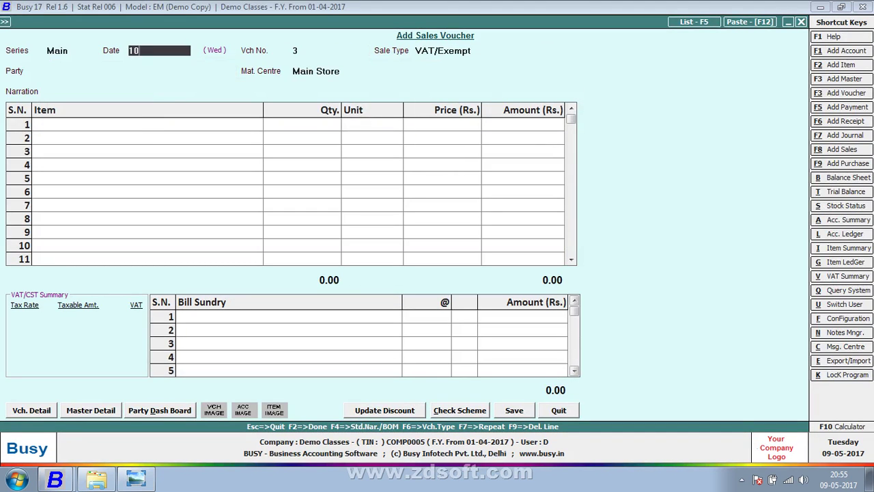
{"action": "key", "text": "Return"}
List the Main series sales vouchers and delete the voucher dated 10-04-2017 for party Z.
{"action": "key", "text": "F5"}
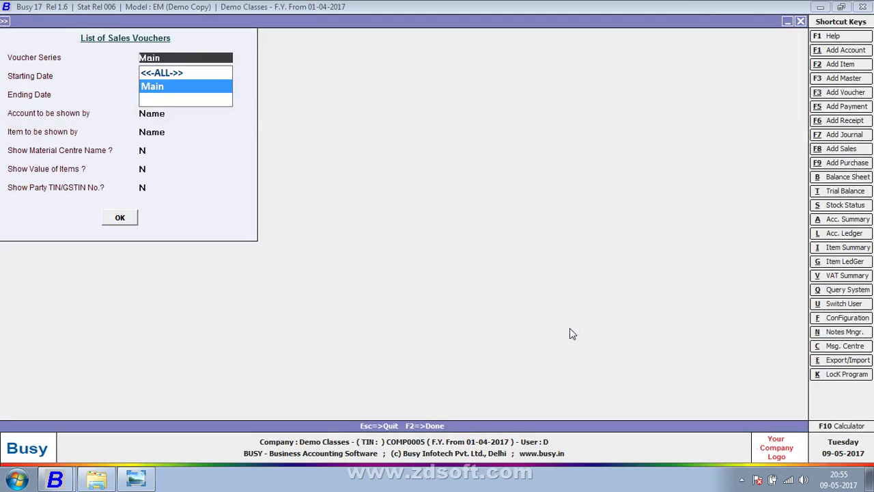
{"action": "key", "text": "Return"}
{"action": "key", "text": "F2"}
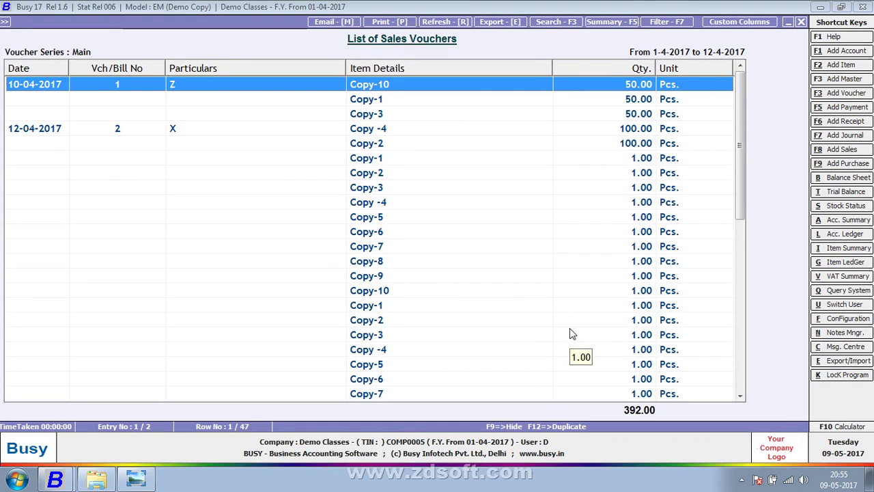
{"action": "key", "text": "Delete"}
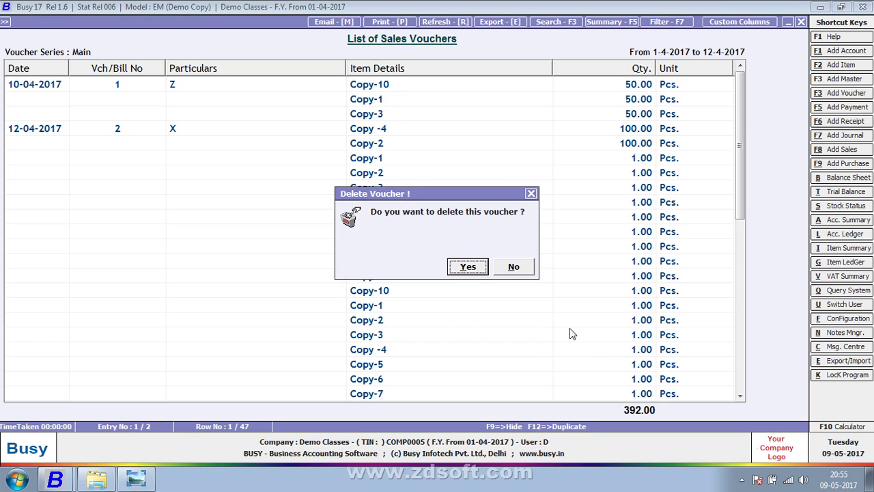
{"action": "key", "text": "Return"}
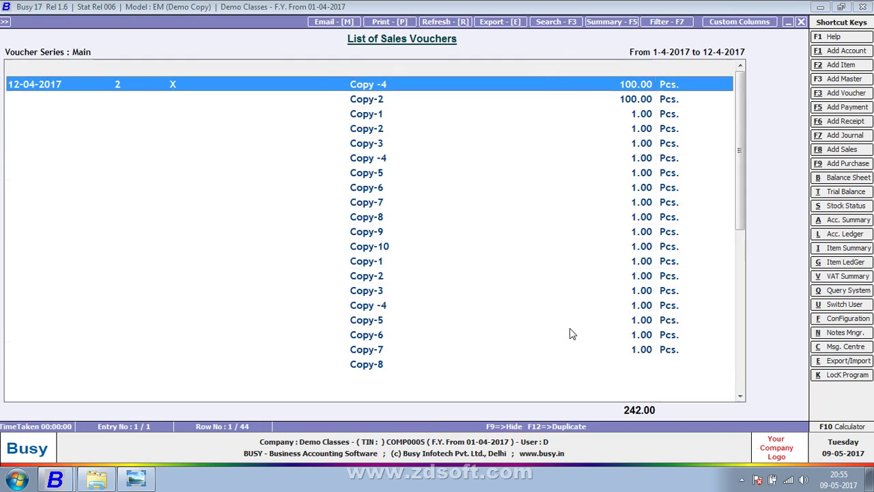
Hide and unhide the 12-04-2017 sales voucher for party X, and delete that voucher from the list.
{"action": "key", "text": "F9"}
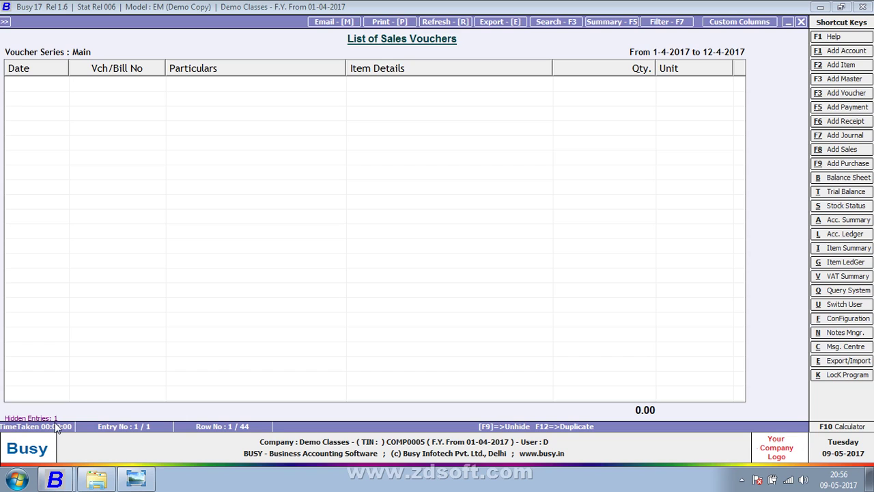
{"action": "key", "text": "F9"}
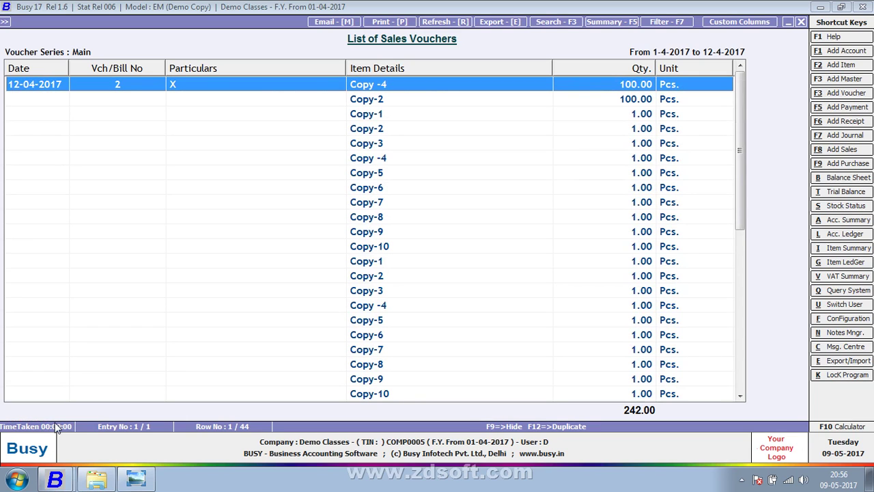
{"action": "key", "text": "Delete"}
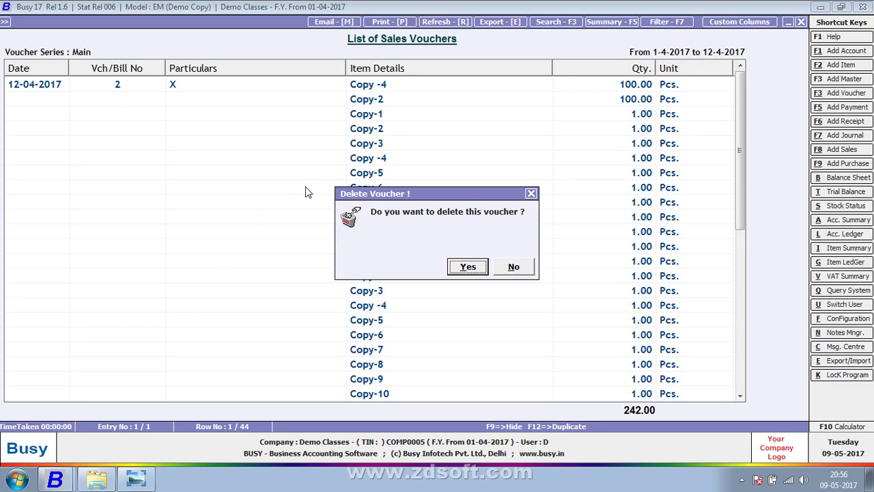
{"action": "left_click", "coordinate": [469, 267]}
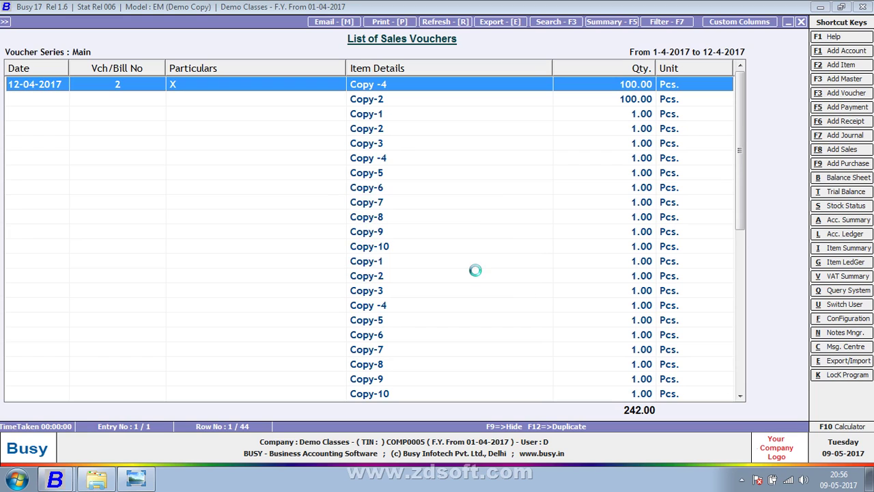
{"action": "key", "text": "Escape"}
{"action": "key", "text": "Escape"}
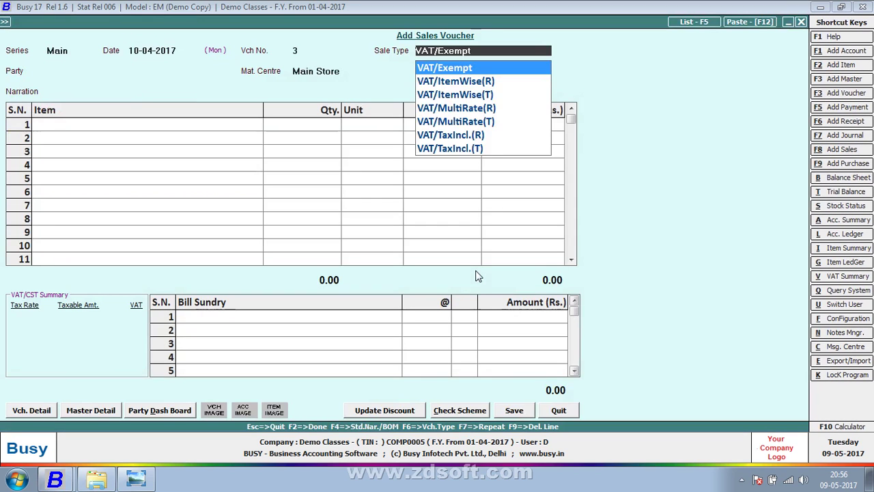
Discard the open voucher and start a new Main series sales voucher dated 10-04-2017 with sale type VAT/Exempt.
{"action": "key", "text": "Escape"}
{"action": "key", "text": "Escape"}
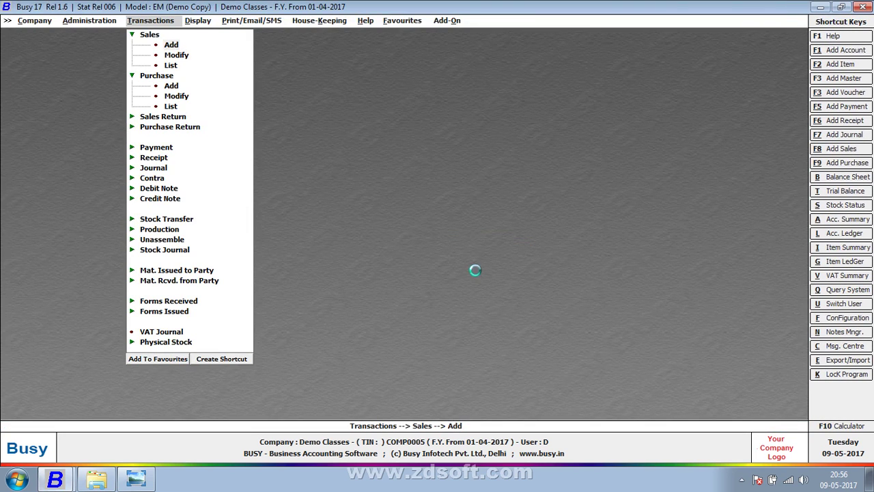
{"action": "key", "text": "Return"}
{"action": "key", "text": "Return"}
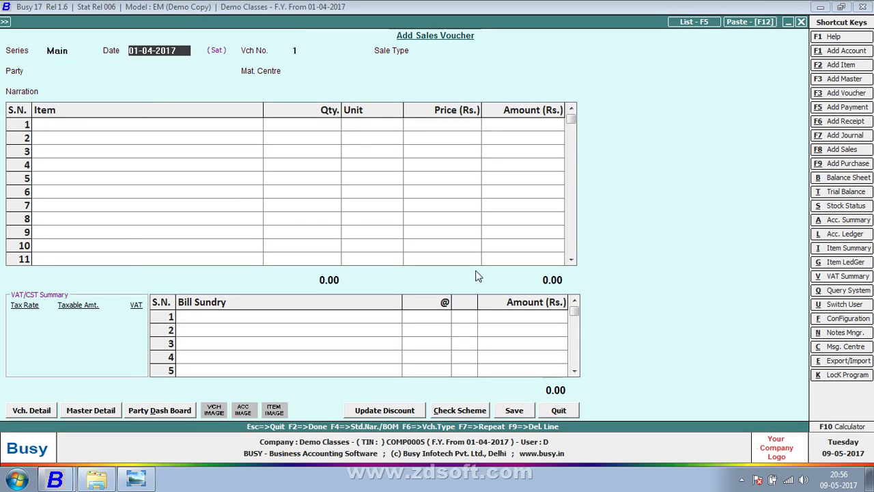
{"action": "type", "text": "10"}
{"action": "key", "text": "Return"}
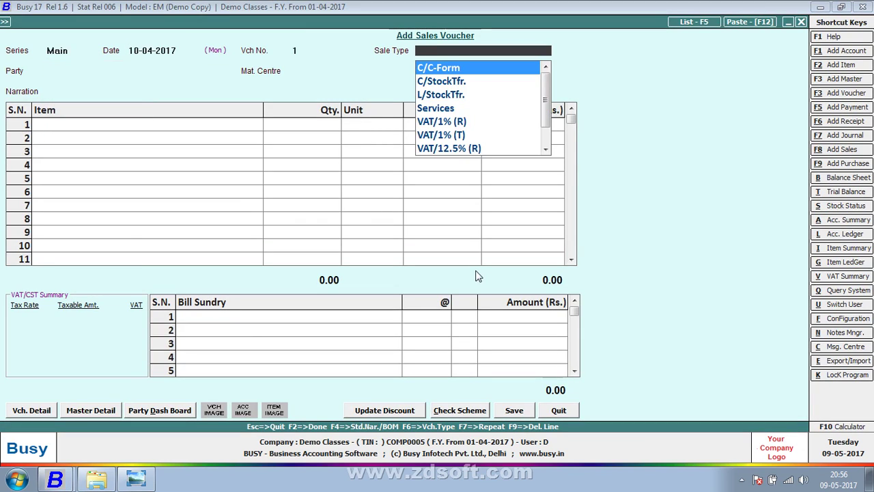
{"action": "type", "text": "ex"}
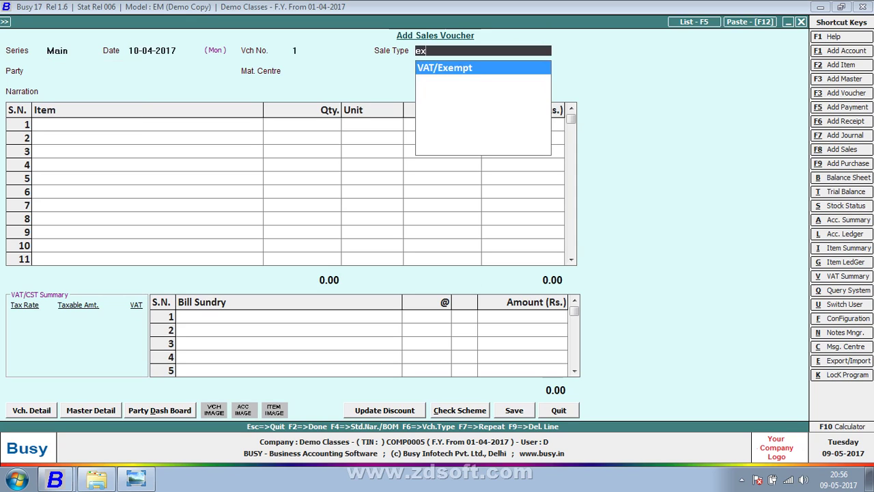
{"action": "key", "text": "Return"}
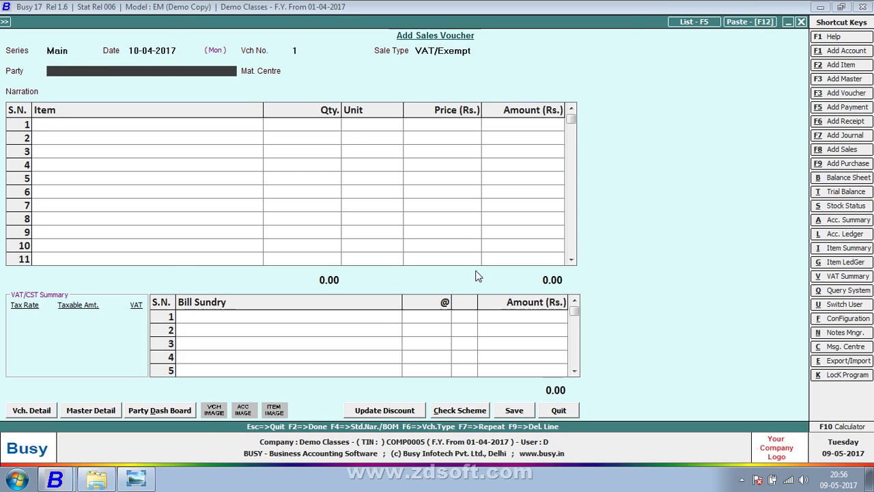
Check the party of the first sale in the handwritten notes photo and set the voucher's party to Z.
{"action": "key", "text": "alt+Tab"}
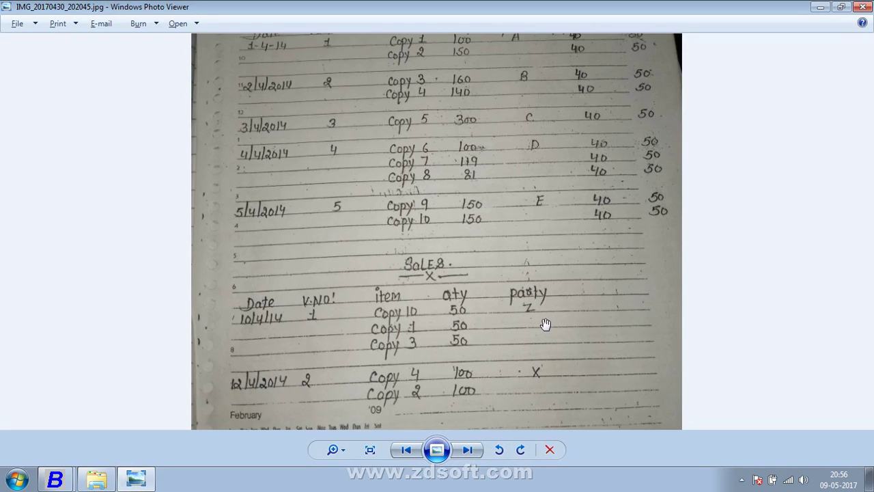
{"action": "key", "text": "alt+Tab"}
{"action": "type", "text": "z"}
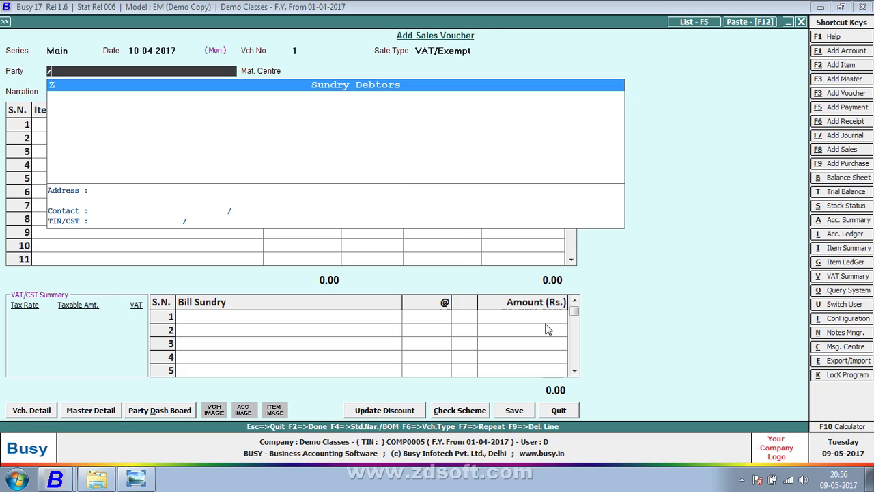
{"action": "key", "text": "Return"}
View the account master of party Z from the voucher, close it, and move on to the material centre field.
{"action": "key", "text": "Up"}
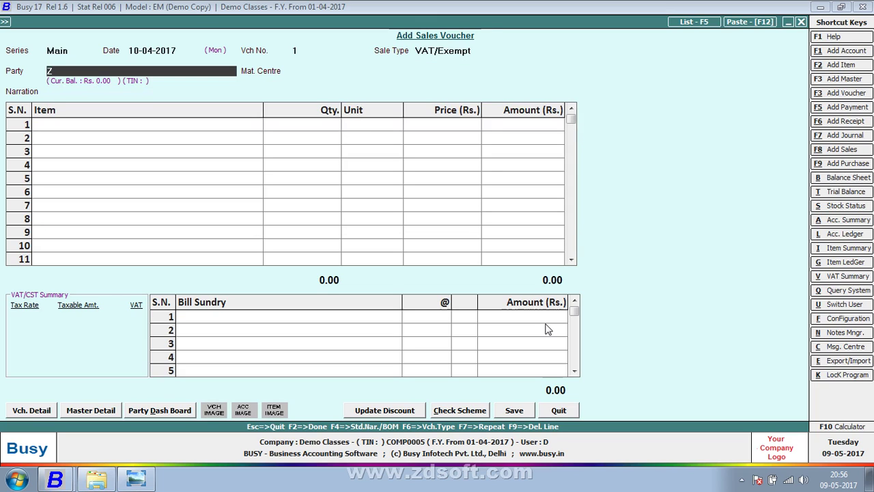
{"action": "key", "text": "ctrl+Return"}
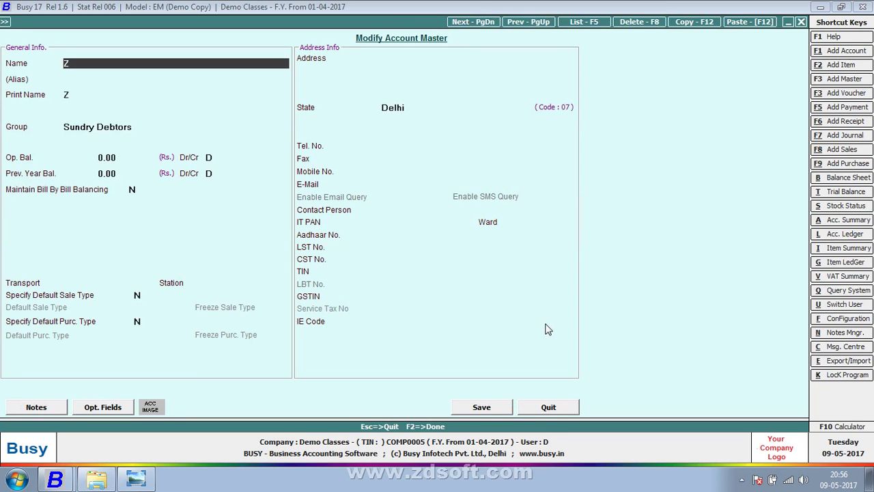
{"action": "key", "text": "Escape"}
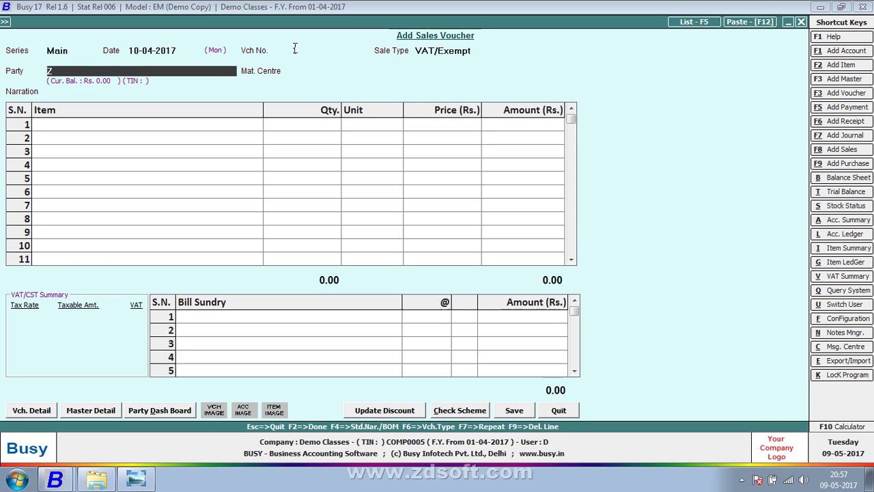
{"action": "key", "text": "ctrl+Return"}
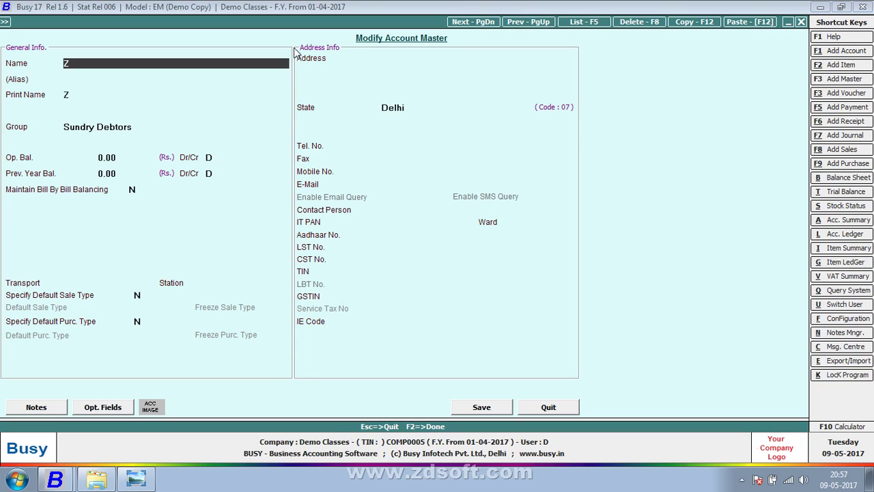
{"action": "key", "text": "F2"}
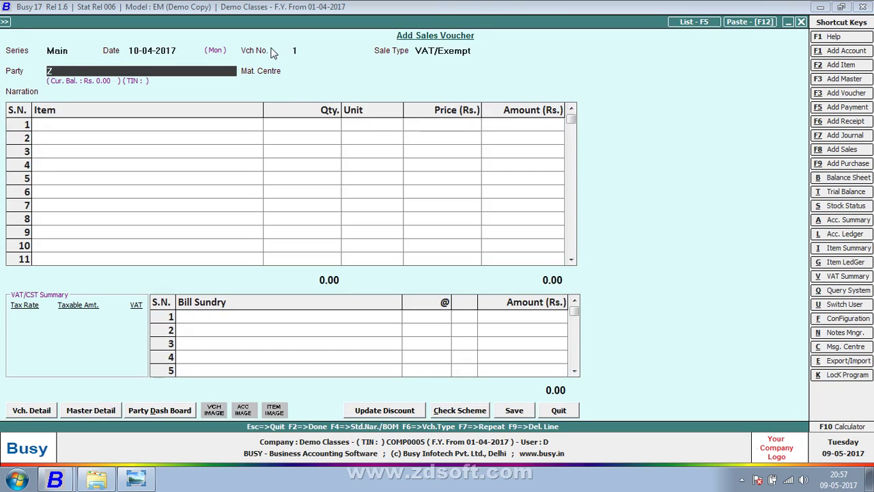
{"action": "key", "text": "Return"}
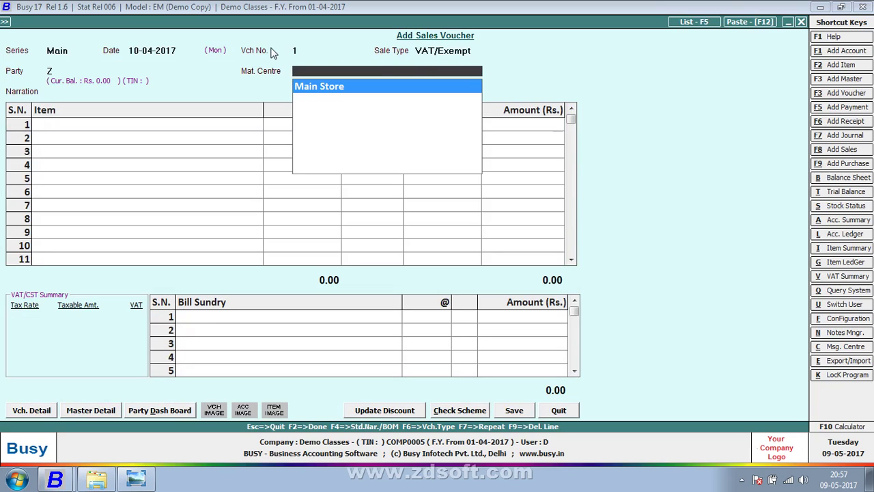
Set the material centre to Main Store and enter Copy-10 with quantity 50 as the first item, checking the handwritten notes photo.
{"action": "key", "text": "Return"}
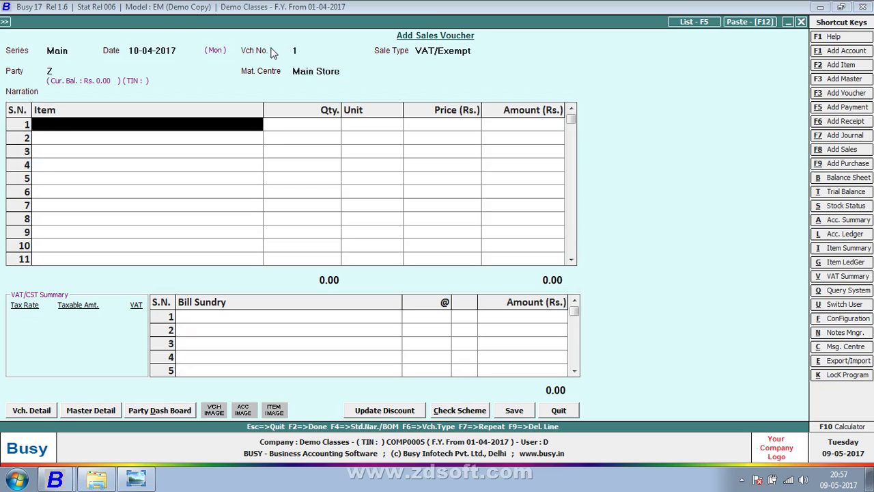
{"action": "key", "text": "alt+Tab"}
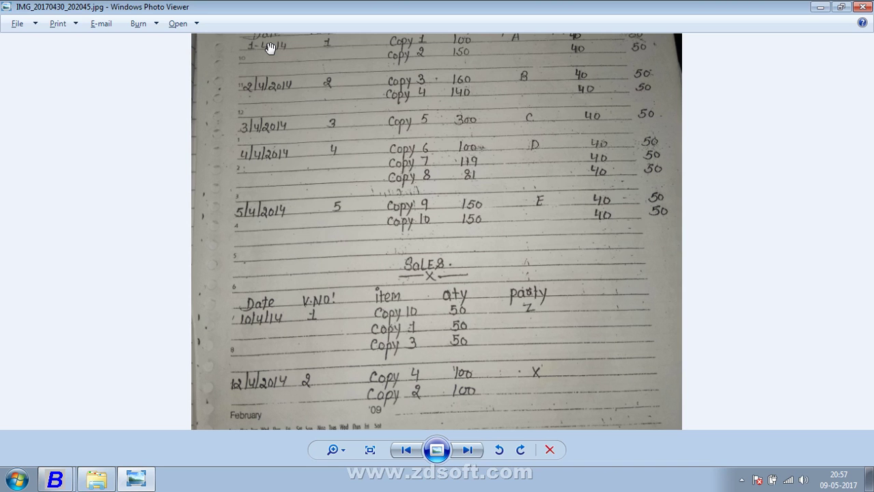
{"action": "key", "text": "alt+Tab"}
{"action": "type", "text": "10"}
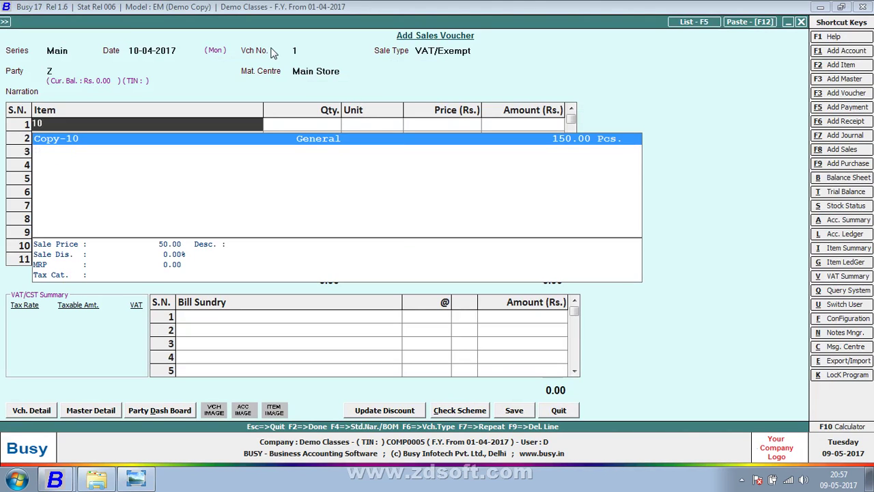
{"action": "key", "text": "Return"}
{"action": "key", "text": "alt+Tab"}
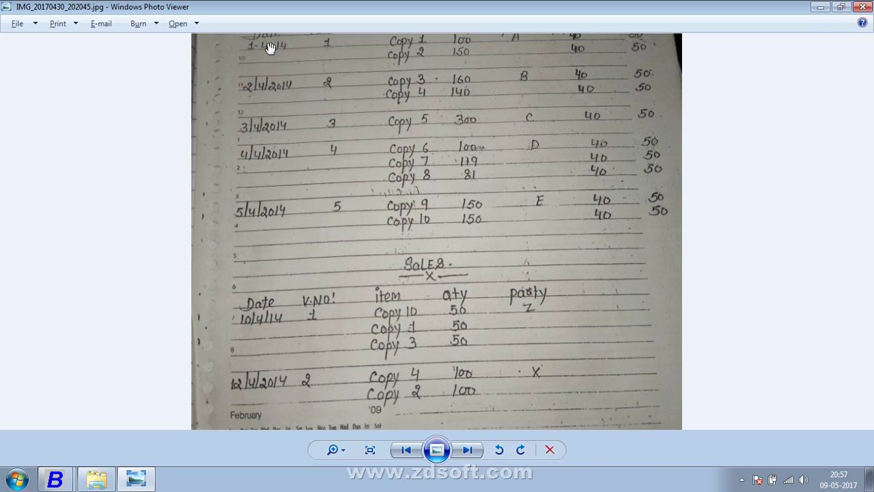
{"action": "key", "text": "alt+Tab"}
{"action": "type", "text": "50"}
{"action": "key", "text": "Return"}
{"action": "key", "text": "Return"}
{"action": "key", "text": "Return"}
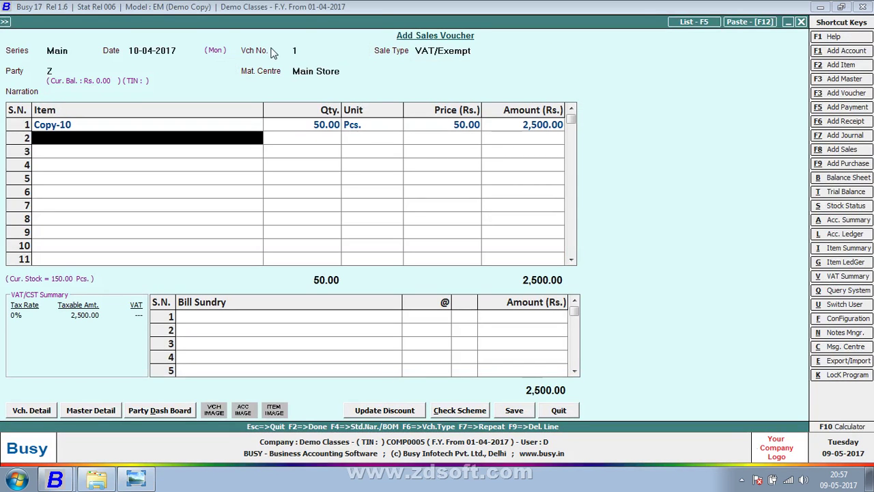
Check the handwritten notes for the second item and add Copy-1 with quantity 50 to the voucher.
{"action": "key", "text": "alt+Tab"}
{"action": "key", "text": "alt+Tab"}
{"action": "key", "text": "space"}
{"action": "key", "text": "Return"}
{"action": "type", "text": "50"}
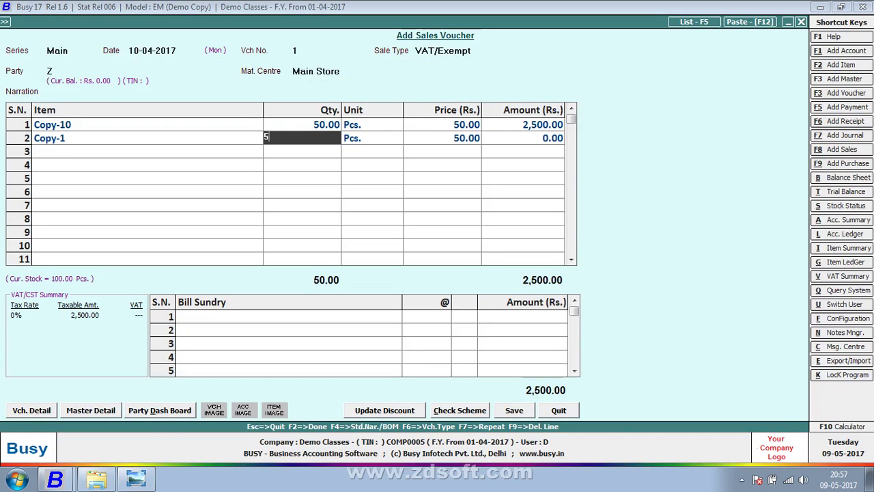
{"action": "key", "text": "Return"}
{"action": "key", "text": "Return"}
{"action": "key", "text": "Return"}
{"action": "key", "text": "Return"}
Check the handwritten notes for the third item and add Copy-3 with quantity 50 to the voucher.
{"action": "key", "text": "alt+Tab"}
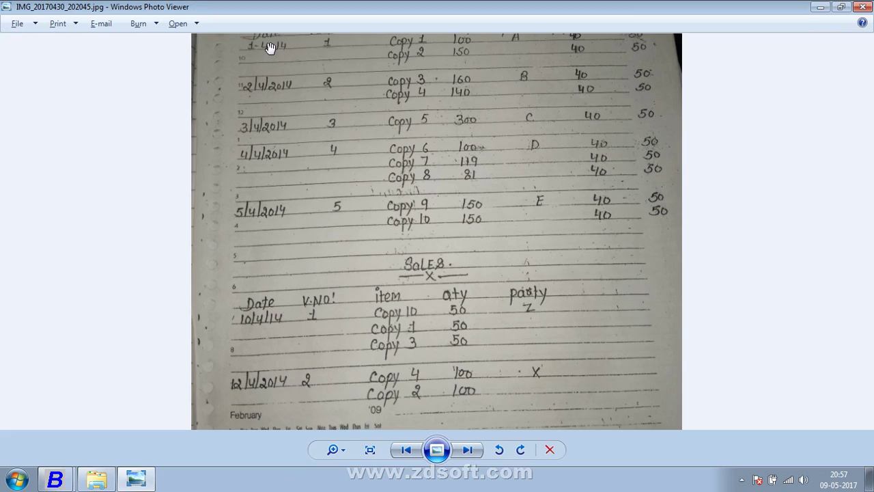
{"action": "key", "text": "alt+Tab"}
{"action": "key", "text": "space"}
{"action": "key", "text": "Return"}
{"action": "type", "text": "50"}
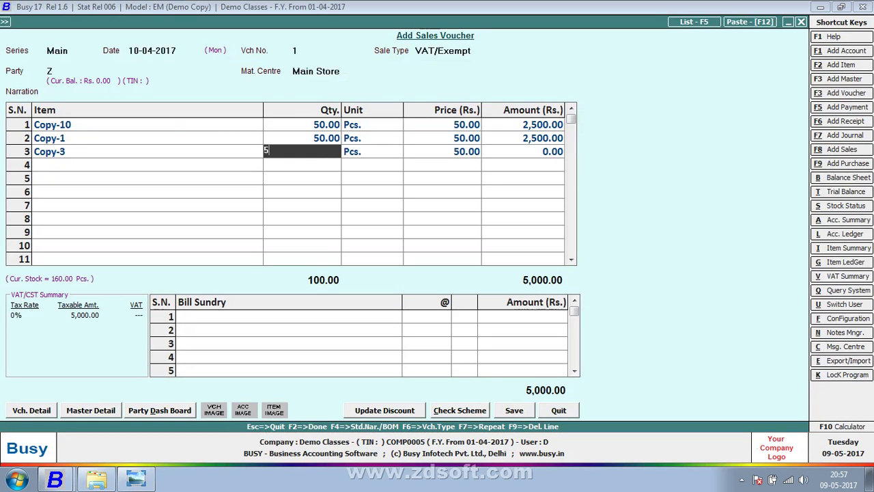
{"action": "key", "text": "Return"}
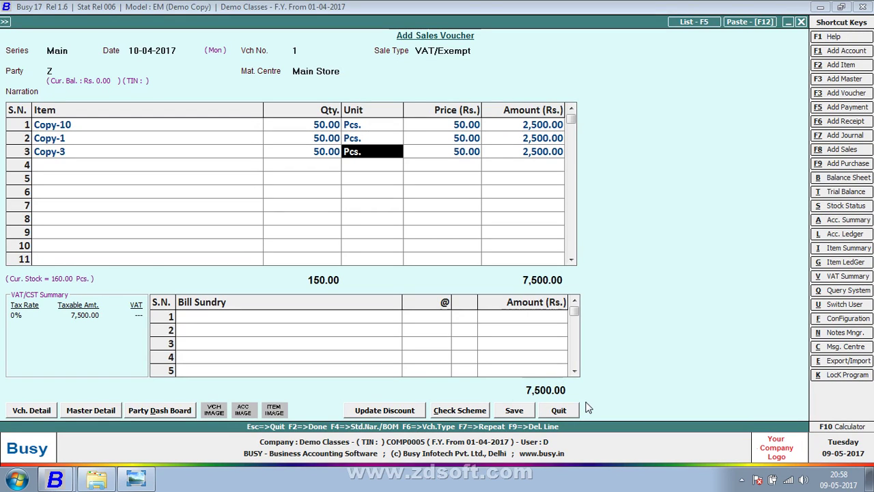
Save the voucher for party Z, preview its sales invoice in STANDARD format, and close the preview.
{"action": "left_click", "coordinate": [526, 414]}
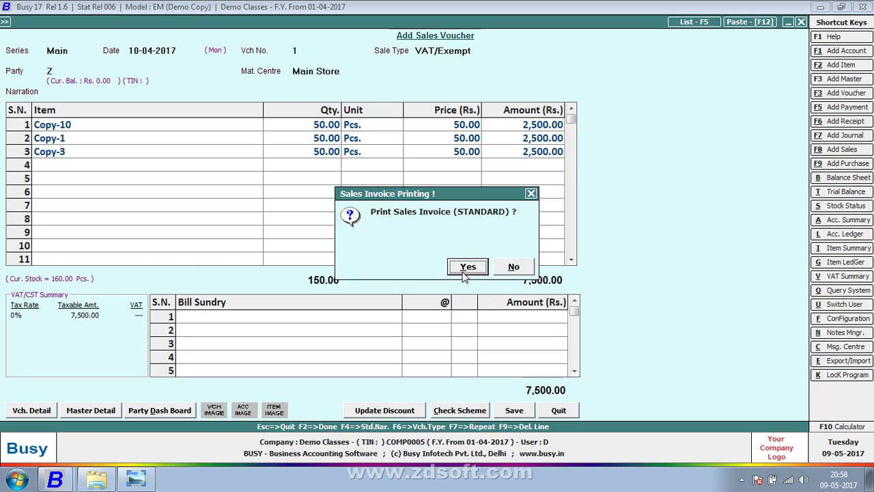
{"action": "left_click", "coordinate": [466, 272]}
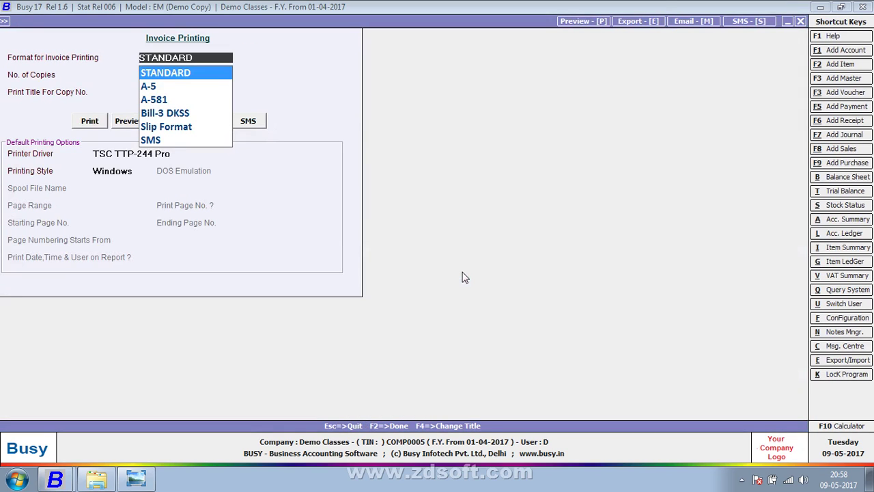
{"action": "left_click", "coordinate": [118, 124]}
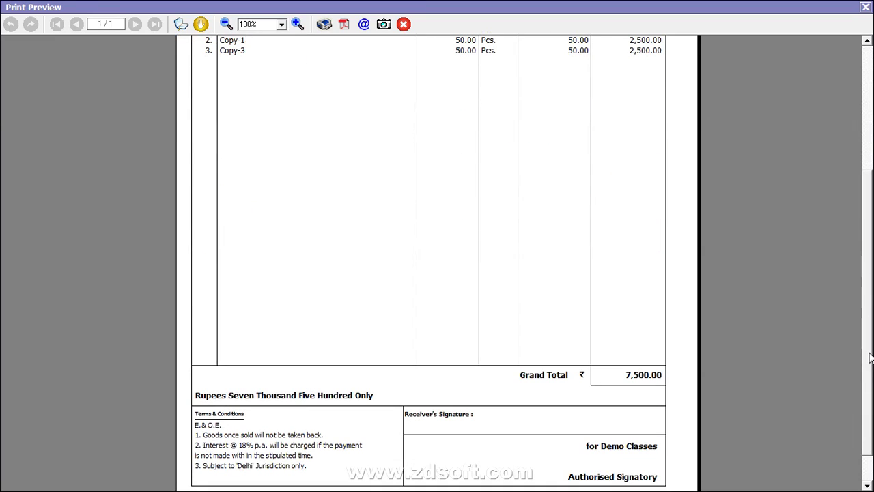
{"action": "left_click", "coordinate": [863, 7]}
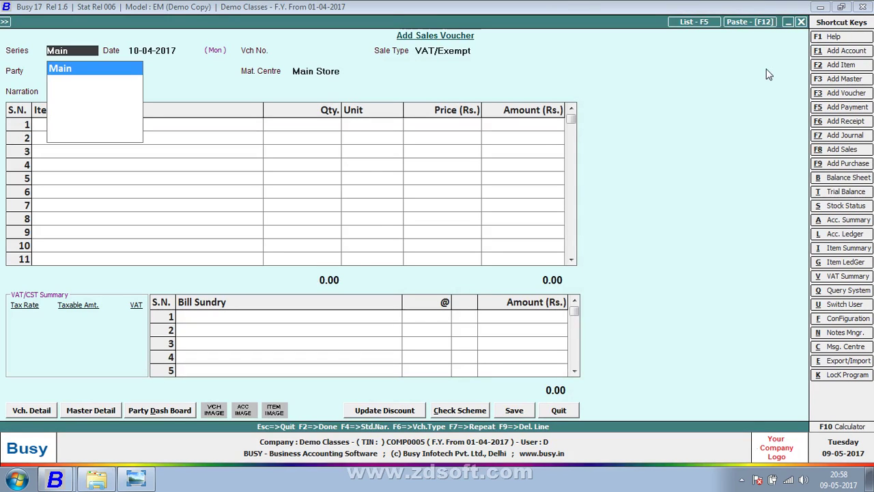
Start the next Main series sales voucher dated 12-04-2017 with sale type VAT/Exempt and party X, following the handwritten notes.
{"action": "key", "text": "Return"}
{"action": "key", "text": "alt+Tab"}
{"action": "key", "text": "alt+Tab"}
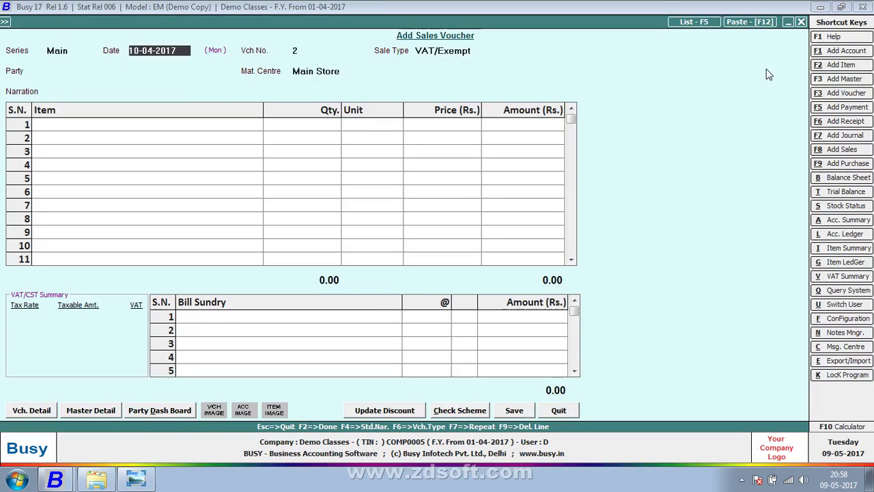
{"action": "type", "text": "12-4"}
{"action": "key", "text": "Return"}
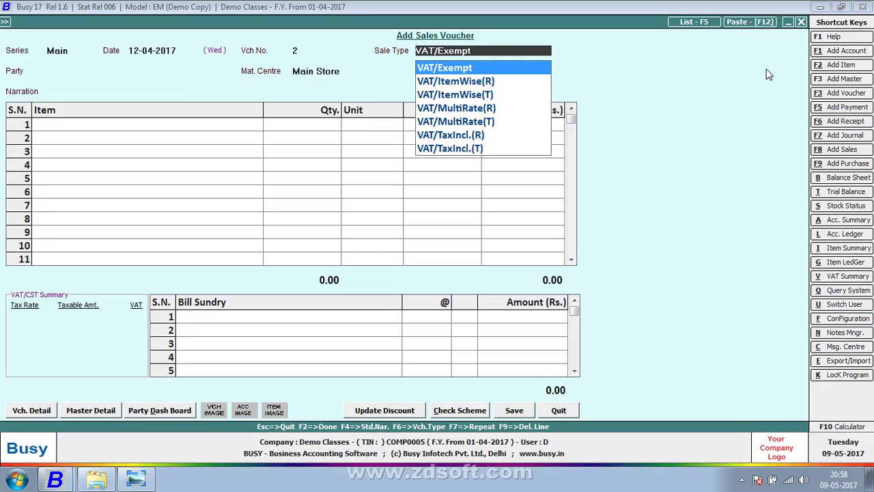
{"action": "key", "text": "alt+Tab"}
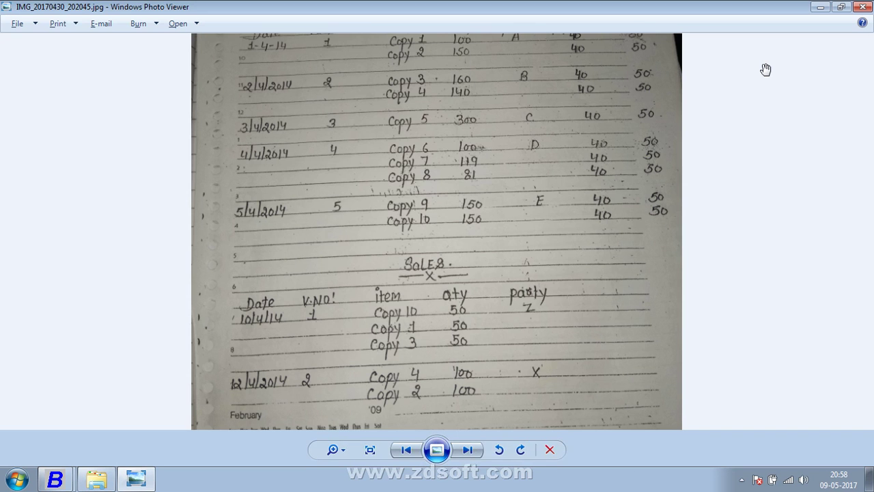
{"action": "key", "text": "alt+Tab"}
{"action": "key", "text": "Return"}
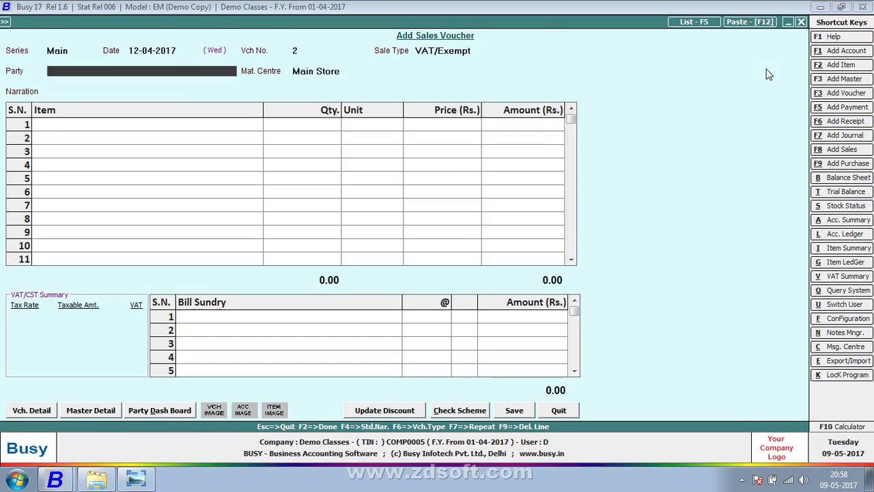
{"action": "type", "text": "x"}
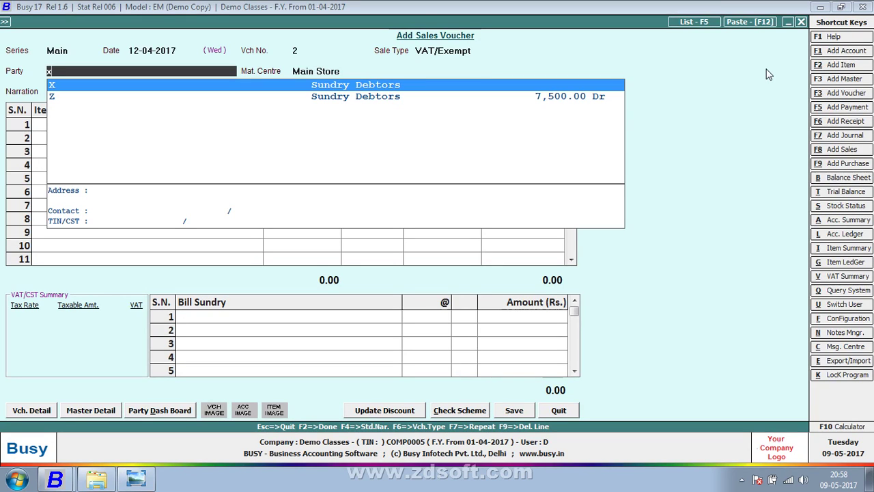
{"action": "key", "text": "Return"}
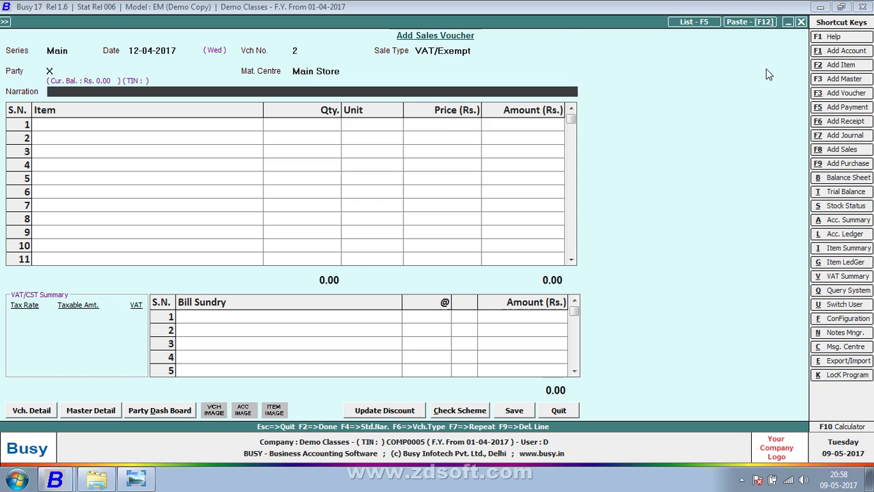
Leave the narration blank and enter Copy-4 with quantity 100 as the first item, as listed in the handwritten notes.
{"action": "key", "text": "Return"}
{"action": "key", "text": "alt+Tab"}
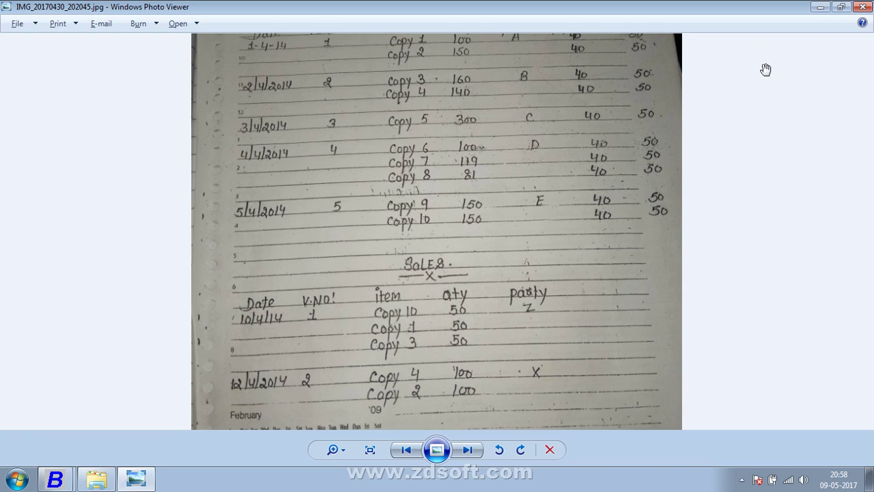
{"action": "key", "text": "alt+Tab"}
{"action": "type", "text": "4"}
{"action": "key", "text": "Return"}
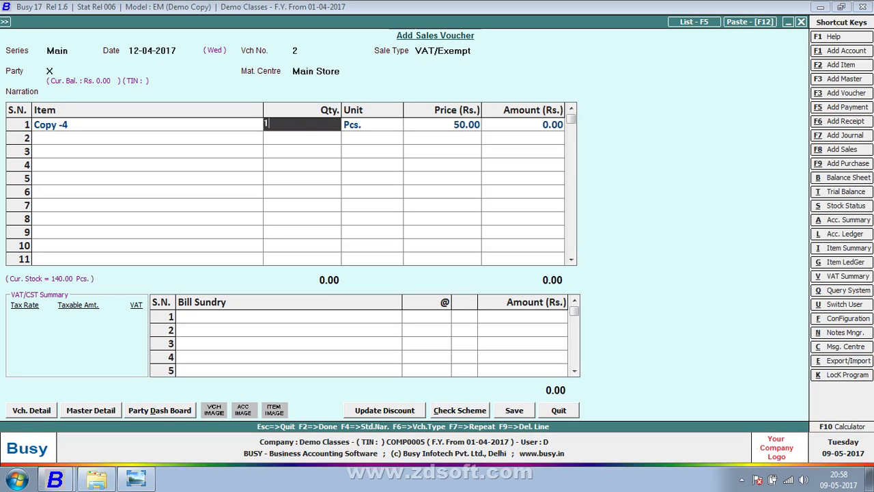
{"action": "type", "text": "100"}
{"action": "key", "text": "Return"}
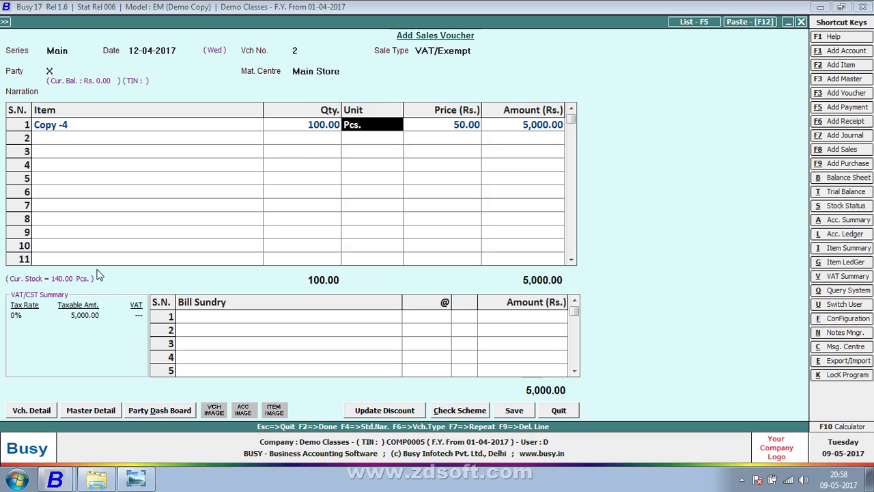
{"action": "key", "text": "Return"}
Check the handwritten notes for the next item and add Copy-2 with quantity 100 as the second item.
{"action": "key", "text": "alt+Tab"}
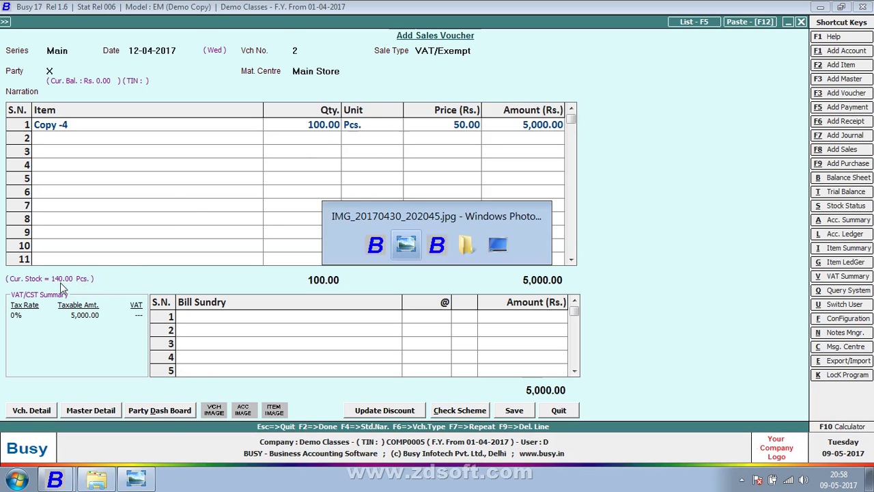
{"action": "key", "text": "alt+Tab"}
{"action": "key", "text": "Return"}
{"action": "key", "text": "Return"}
{"action": "type", "text": "0"}
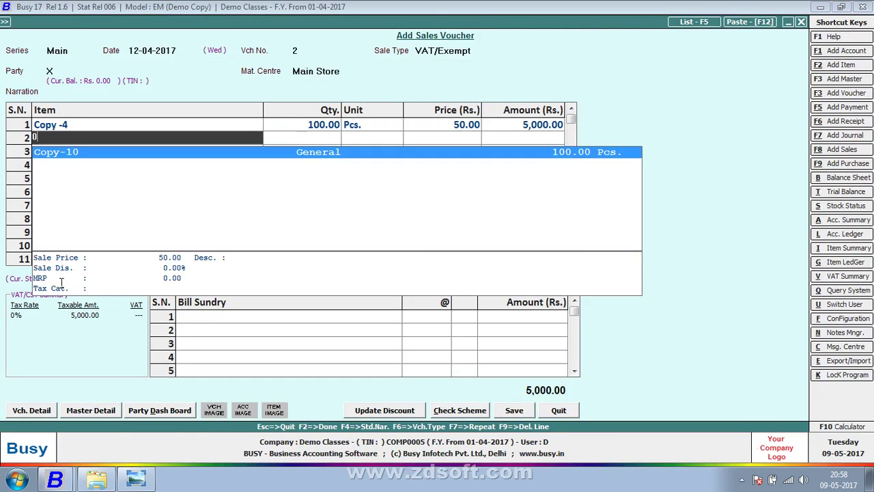
{"action": "key", "text": "BackSpace"}
{"action": "type", "text": "2"}
{"action": "key", "text": "Return"}
{"action": "key", "text": "alt+Tab"}
{"action": "key", "text": "alt+Tab"}
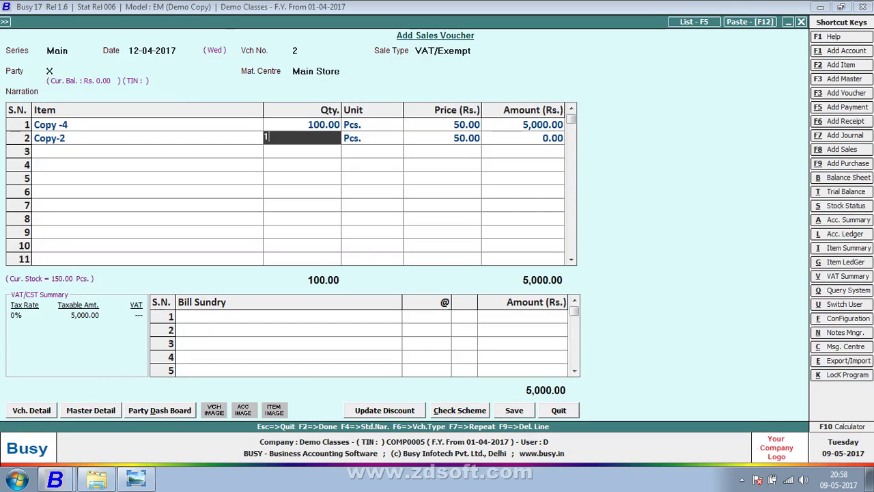
{"action": "type", "text": "100"}
{"action": "key", "text": "Return"}
{"action": "key", "text": "Return"}
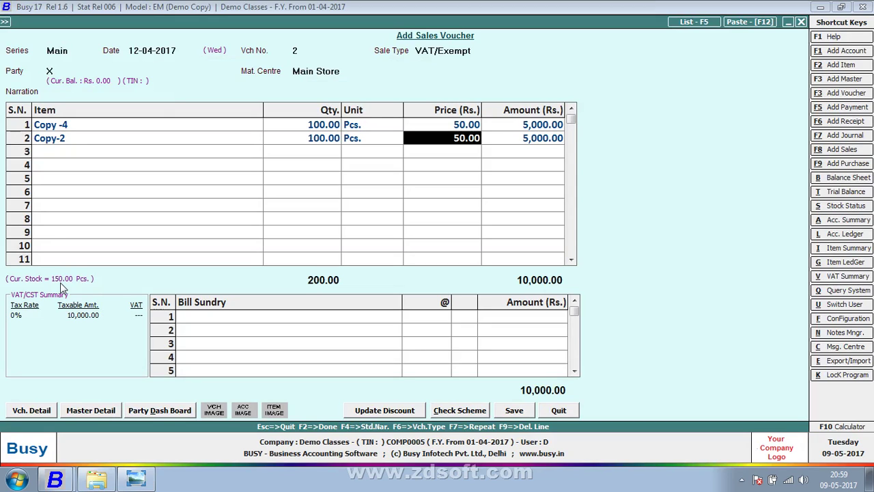
Finish the item list without any bill sundry, save the voucher for party X, and decline printing the invoice.
{"action": "key", "text": "Return"}
{"action": "key", "text": "Return"}
{"action": "key", "text": "Return"}
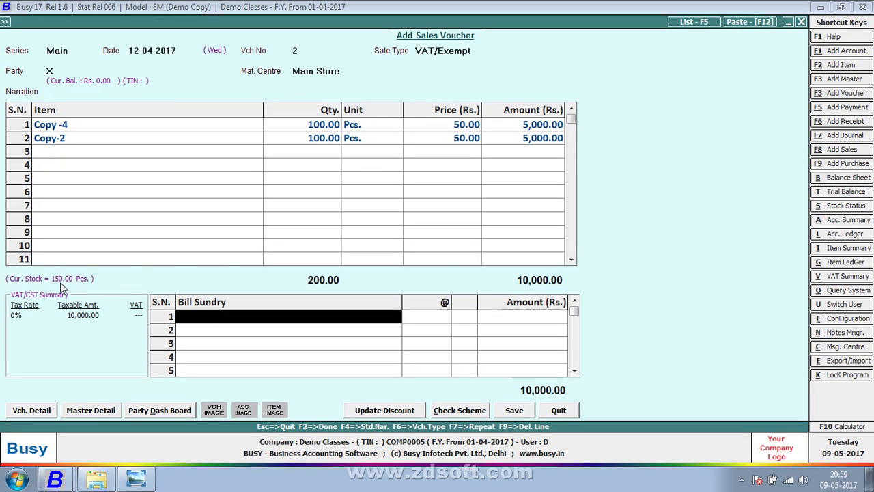
{"action": "key", "text": "Return"}
{"action": "key", "text": "Return"}
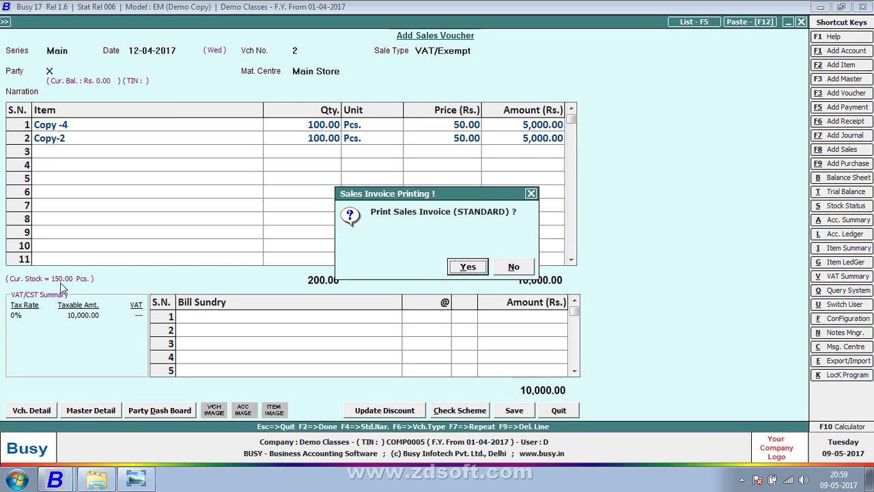
{"action": "key", "text": "Right"}
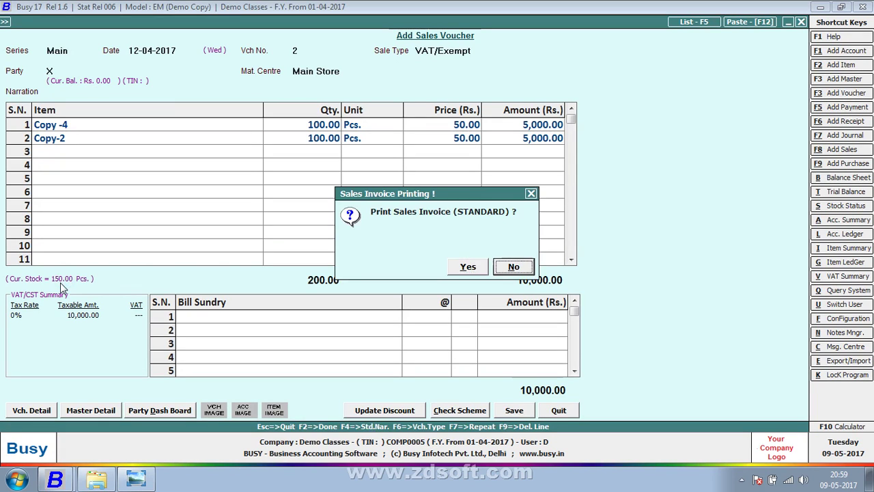
{"action": "key", "text": "Return"}
Switch to Windows Photo Viewer and bring up the next notes photo at the sales entries for vouchers 3 to 5.
{"action": "key", "text": "alt+Tab"}
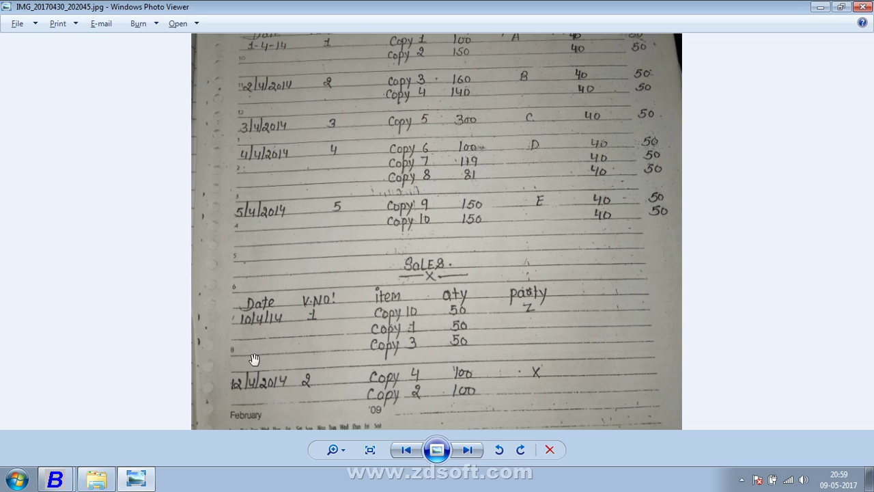
{"action": "left_click", "coordinate": [467, 450]}
{"action": "scroll", "coordinate": [433, 344], "scroll_direction": "up", "scroll_amount": 4}
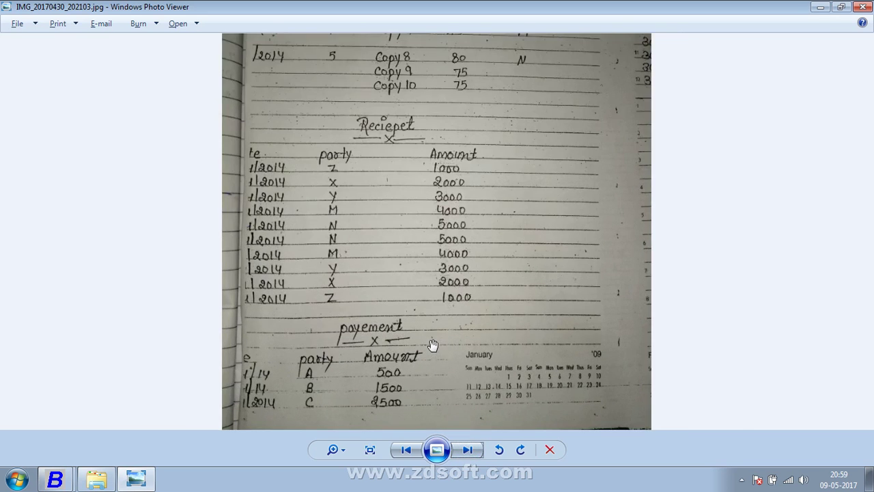
{"action": "left_click_drag", "start_coordinate": [468, 254], "coordinate": [433, 484]}
{"action": "left_click_drag", "start_coordinate": [423, 231], "coordinate": [415, 359]}
{"action": "scroll", "coordinate": [415, 360], "scroll_direction": "down", "scroll_amount": 4}
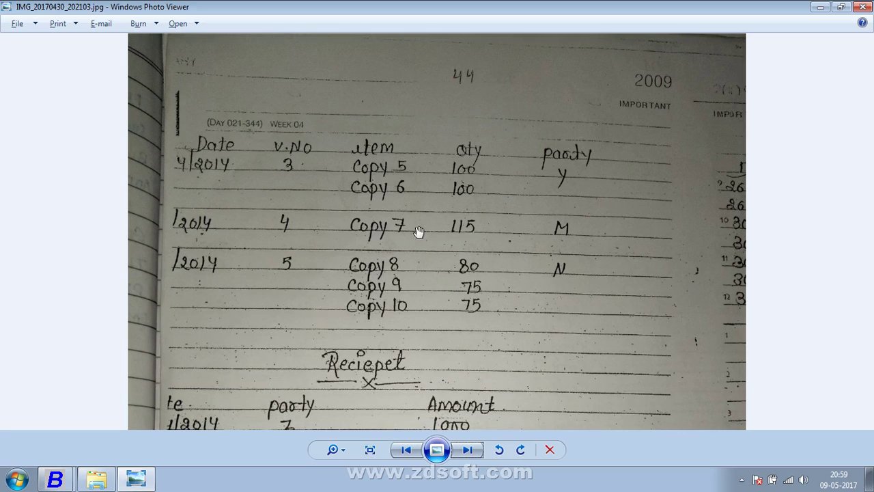
Return to Busy and start the third Main series sales voucher dated 14-04-2017 with sale type VAT/Exempt.
{"action": "key", "text": "alt+Tab"}
{"action": "key", "text": "Return"}
{"action": "type", "text": "14"}
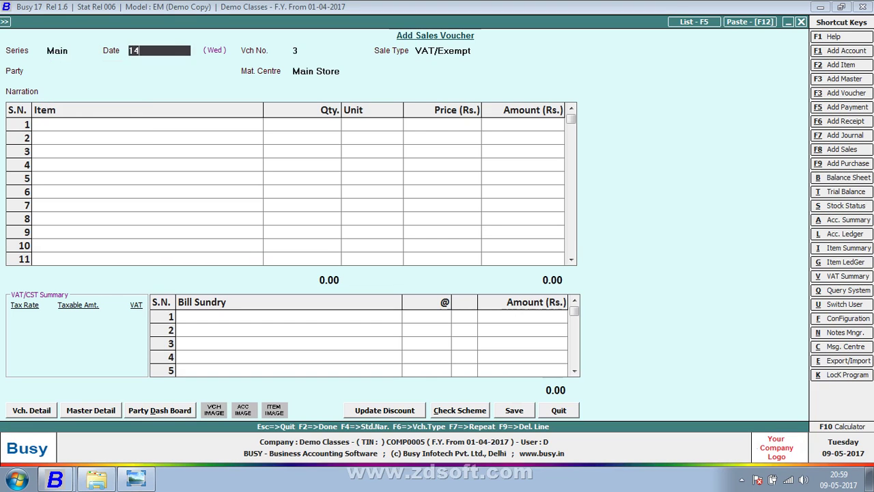
{"action": "key", "text": "Return"}
{"action": "key", "text": "Return"}
Check the handwritten notes for voucher 3's party and open a new account master from the voucher's party field.
{"action": "key", "text": "alt+Tab"}
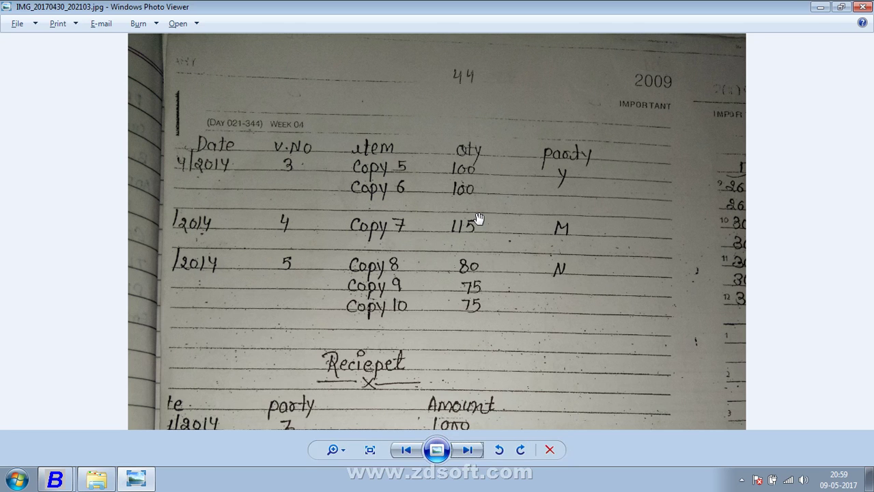
{"action": "key", "text": "alt+Tab"}
{"action": "key", "text": "alt+Tab"}
{"action": "key", "text": "alt+Tab"}
{"action": "type", "text": "y"}
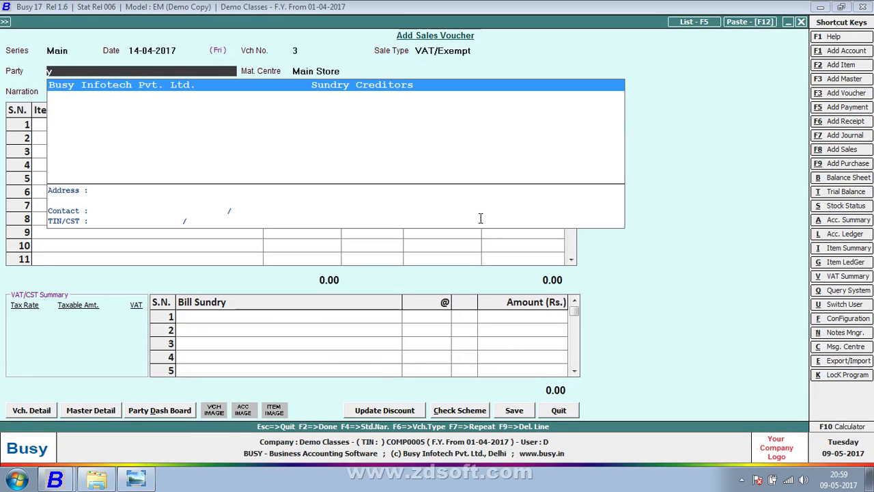
{"action": "key", "text": "F3"}
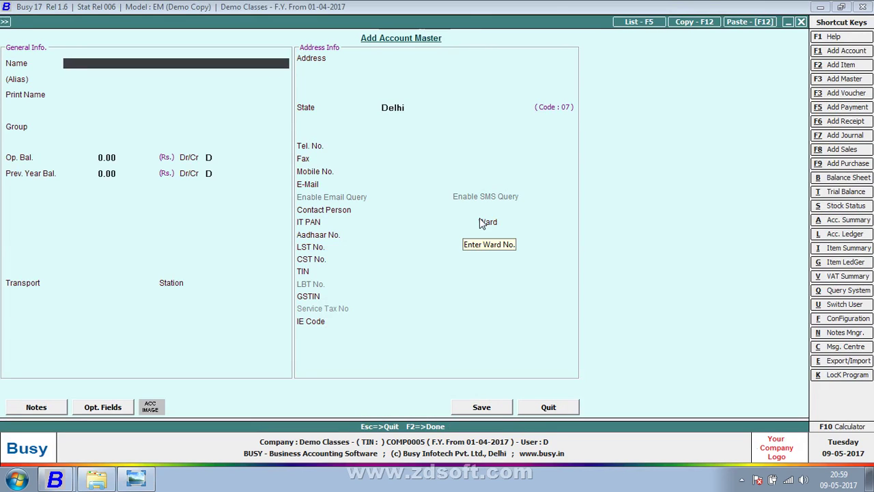
Name the new account Y, use Y as the print name, and leave the alias blank.
{"action": "key", "text": "Return"}
{"action": "key", "text": "Return"}
{"action": "key", "text": "Return"}
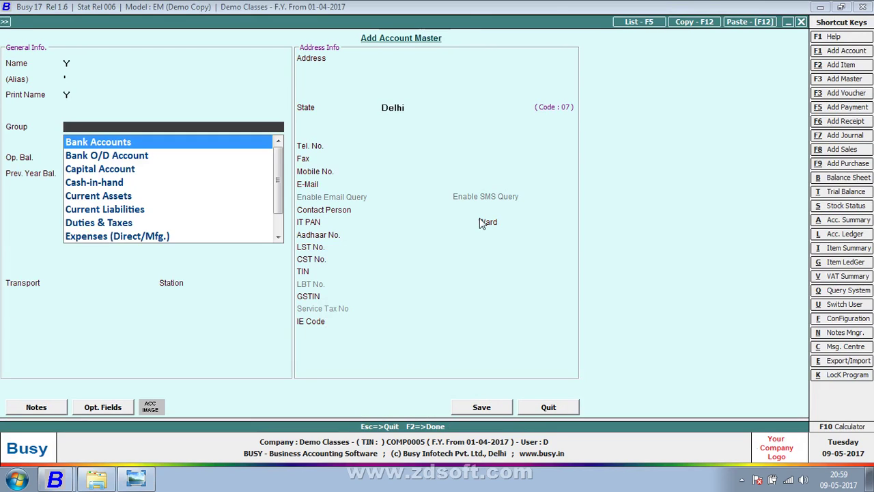
{"action": "key", "text": "Escape"}
{"action": "key", "text": "Escape"}
{"action": "key", "text": "Return"}
{"action": "key", "text": "Return"}
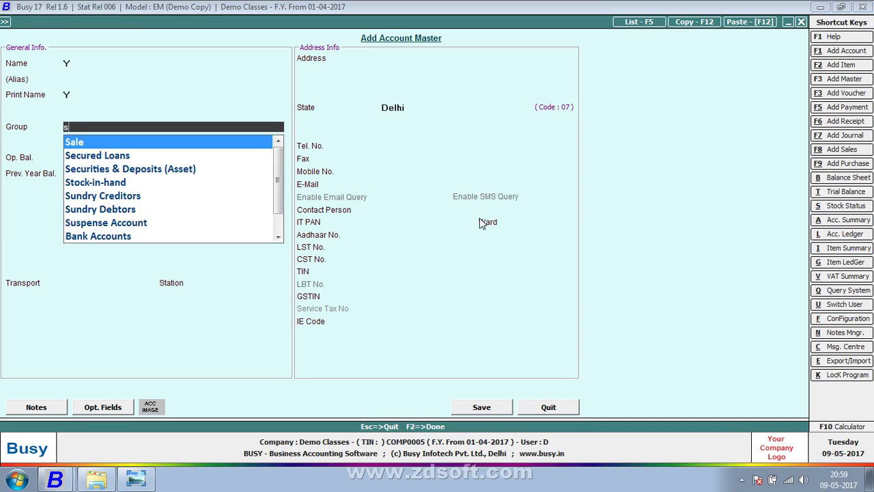
Assign account Y to the Sundry Debtors group and keep its opening and previous year balances at 0.00.
{"action": "type", "text": "sun"}
{"action": "key", "text": "Down"}
{"action": "key", "text": "Return"}
{"action": "key", "text": "Return"}
{"action": "key", "text": "Return"}
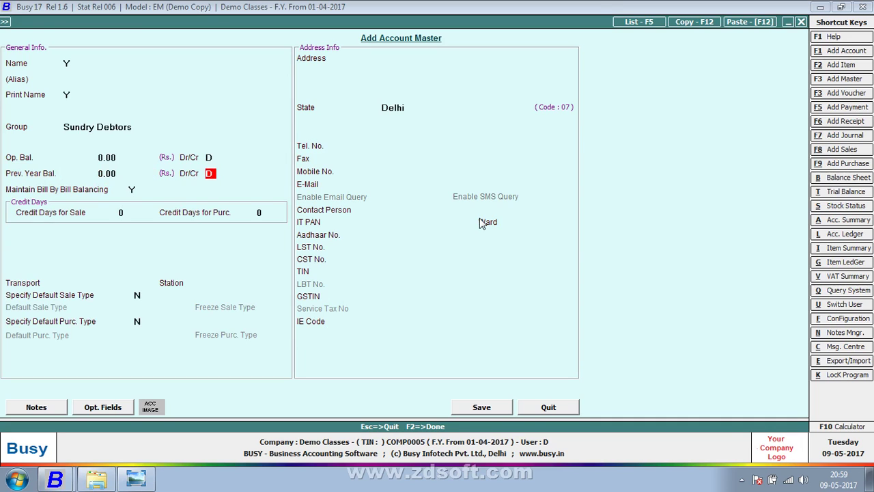
Set Maintain Bill By Bill Balancing to N for account Y and save the master into the voucher.
{"action": "key", "text": "Return"}
{"action": "key", "text": "Return"}
{"action": "key", "text": "Escape"}
{"action": "type", "text": "n"}
{"action": "key", "text": "Return"}
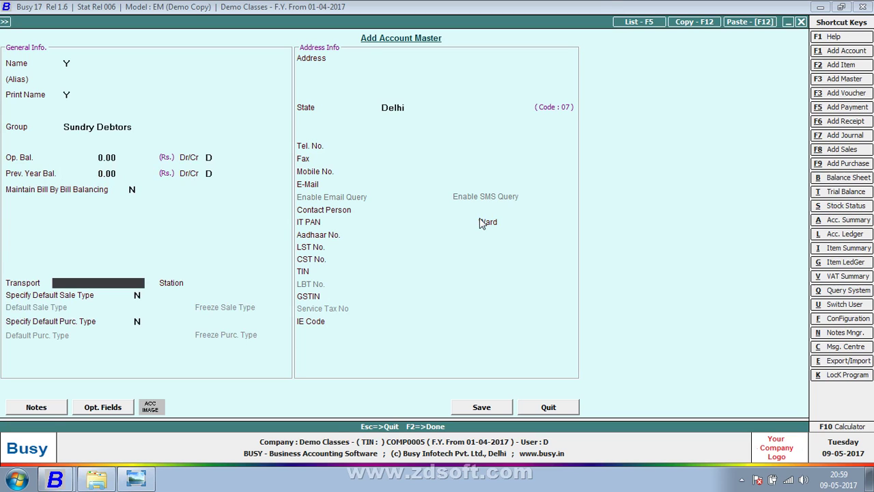
{"action": "key", "text": "F2"}
{"action": "key", "text": "Return"}
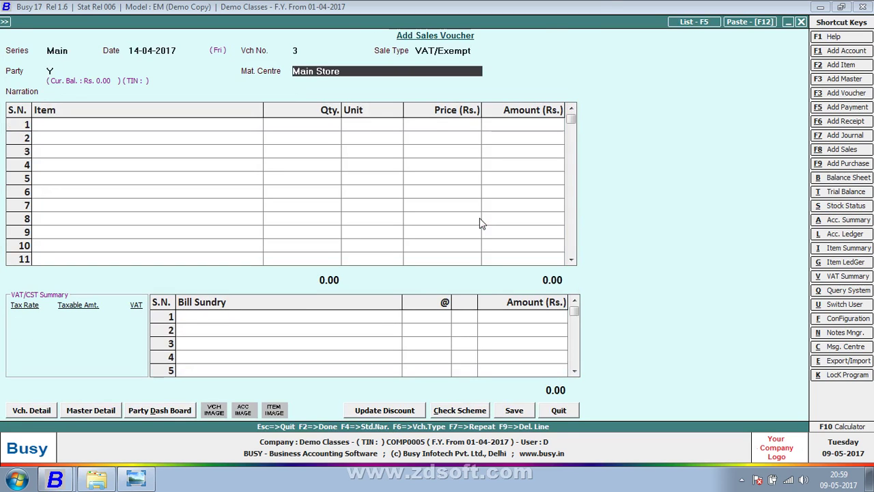
Keep Main Store as the material centre and add Copy-5 with quantity 100 from the notes as the first item.
{"action": "key", "text": "Return"}
{"action": "key", "text": "Return"}
{"action": "key", "text": "alt+Tab"}
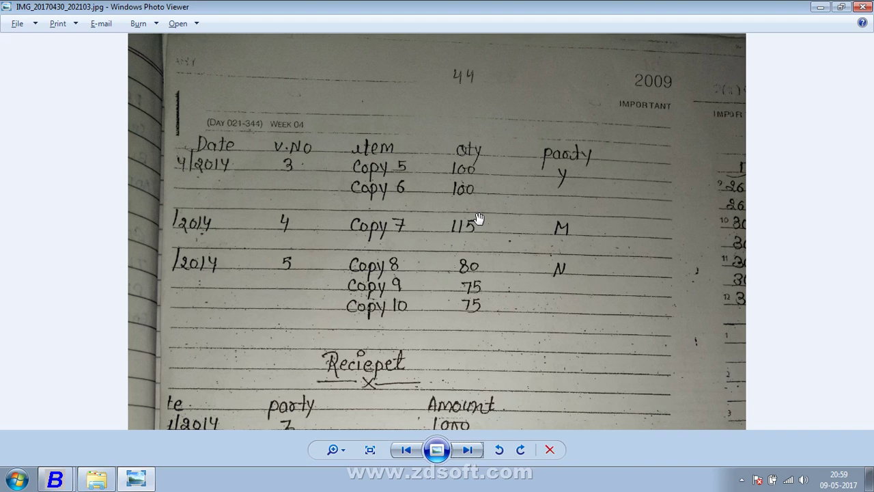
{"action": "key", "text": "alt+Tab"}
{"action": "type", "text": "Copy-5"}
{"action": "key", "text": "Return"}
{"action": "key", "text": "alt+Tab"}
{"action": "key", "text": "alt+Tab"}
{"action": "type", "text": "100"}
{"action": "key", "text": "Return"}
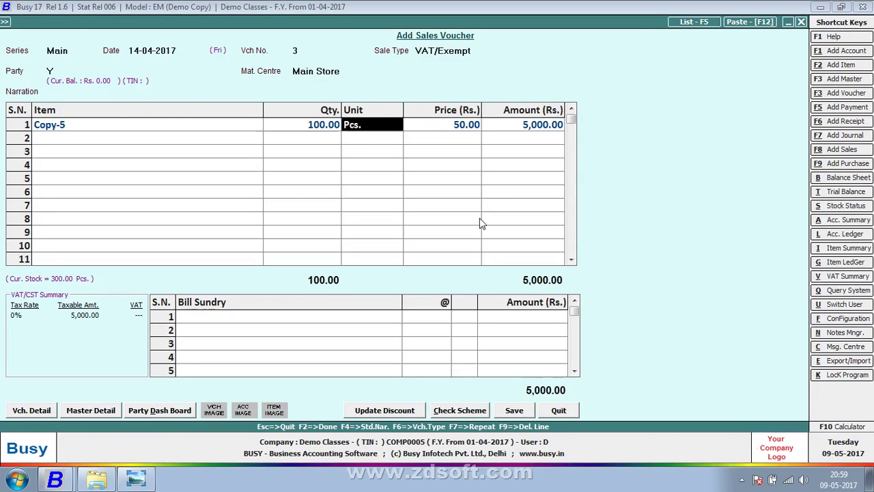
{"action": "key", "text": "Return"}
{"action": "key", "text": "Return"}
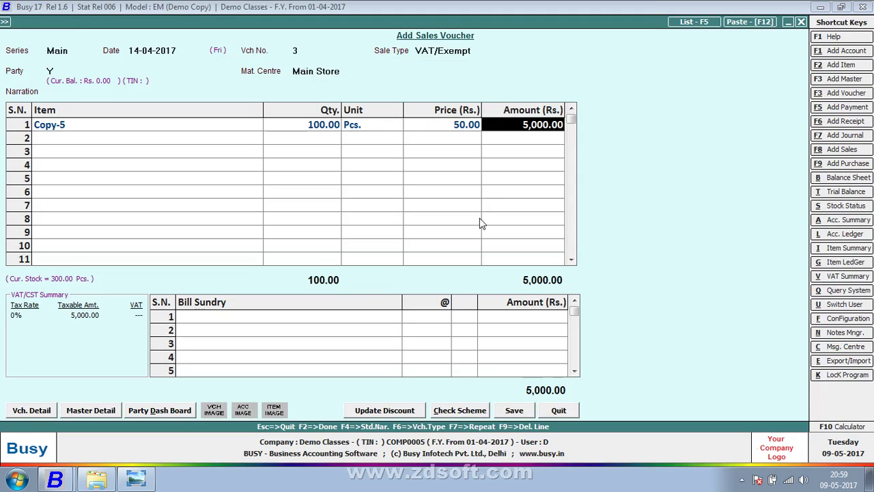
{"action": "key", "text": "Return"}
Check the handwritten notes for the next item and add Copy-6 with quantity 100 as the second item.
{"action": "key", "text": "alt+Tab"}
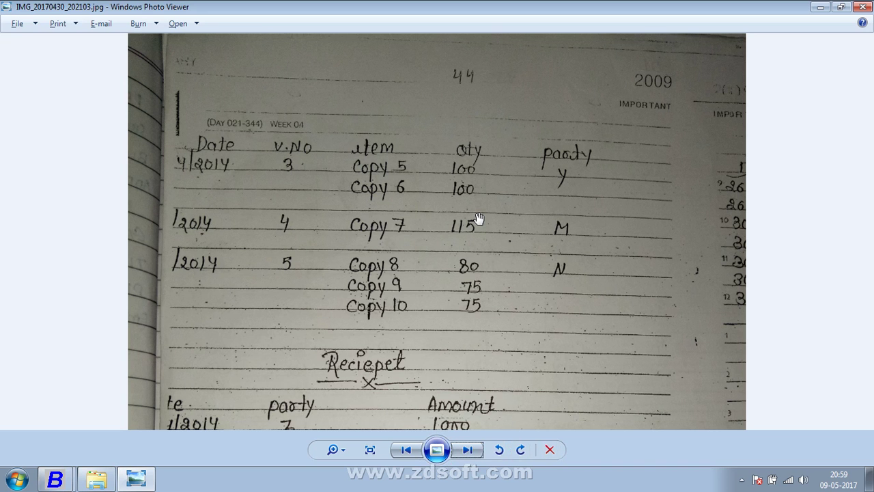
{"action": "key", "text": "alt+Tab"}
{"action": "type", "text": "Copy-6"}
{"action": "key", "text": "Return"}
{"action": "key", "text": "alt+Tab"}
{"action": "key", "text": "alt+Tab"}
{"action": "type", "text": "100"}
{"action": "key", "text": "Return"}
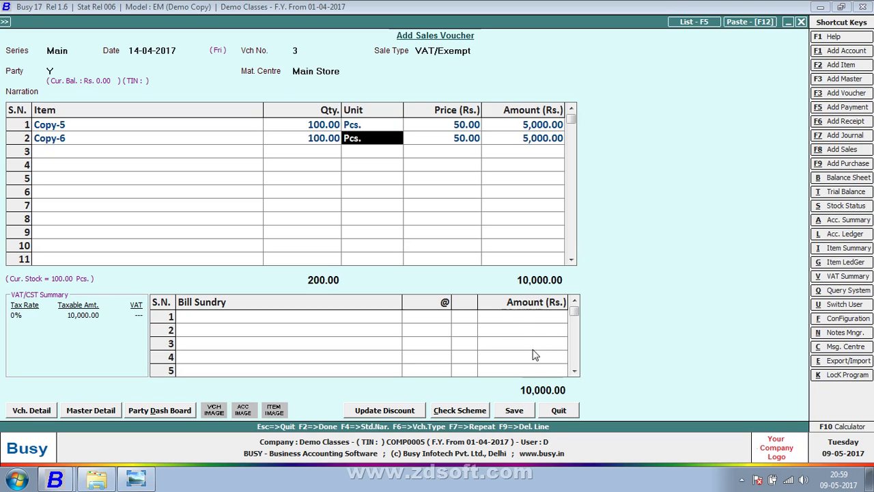
Save the sales voucher for party Y and leave invoice printing without printing anything.
{"action": "left_click", "coordinate": [524, 410]}
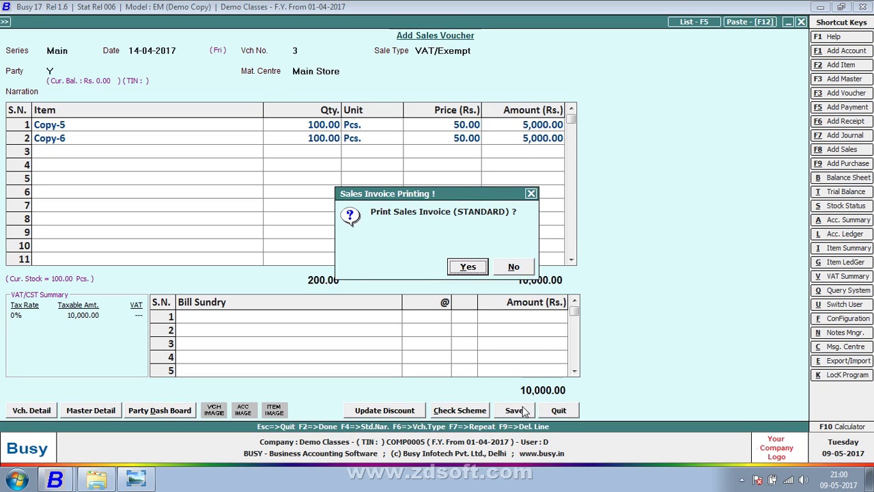
{"action": "key", "text": "Return"}
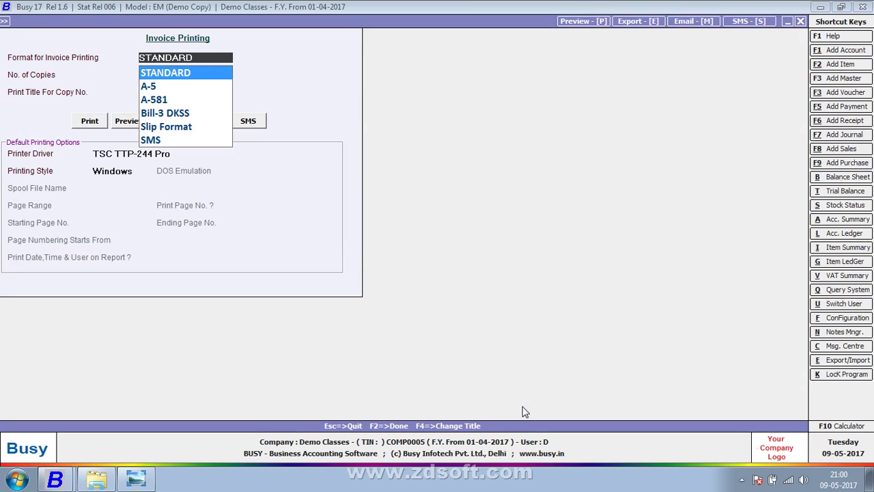
{"action": "key", "text": "Escape"}
{"action": "key", "text": "Escape"}
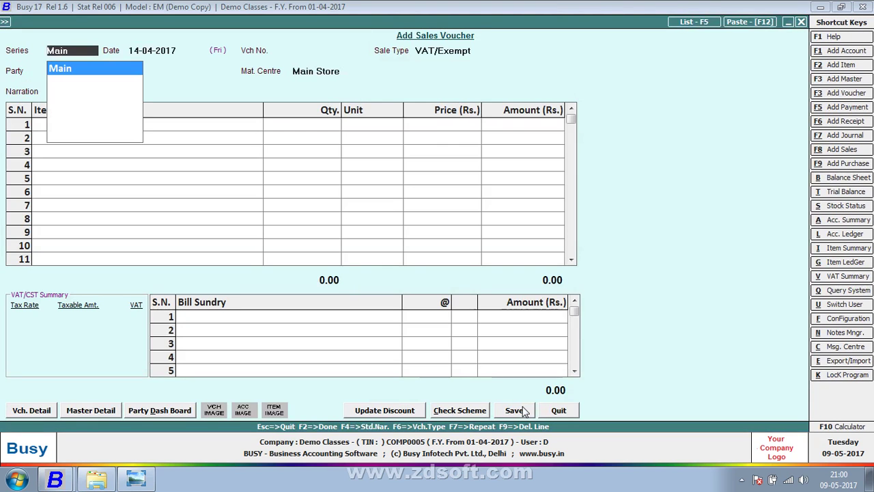
Start the fourth Main series sales voucher, consulting the notes, with date 12-04-2017 and sale type VAT/Exempt.
{"action": "key", "text": "Return"}
{"action": "key", "text": "alt+Tab"}
{"action": "key", "text": "alt+Tab"}
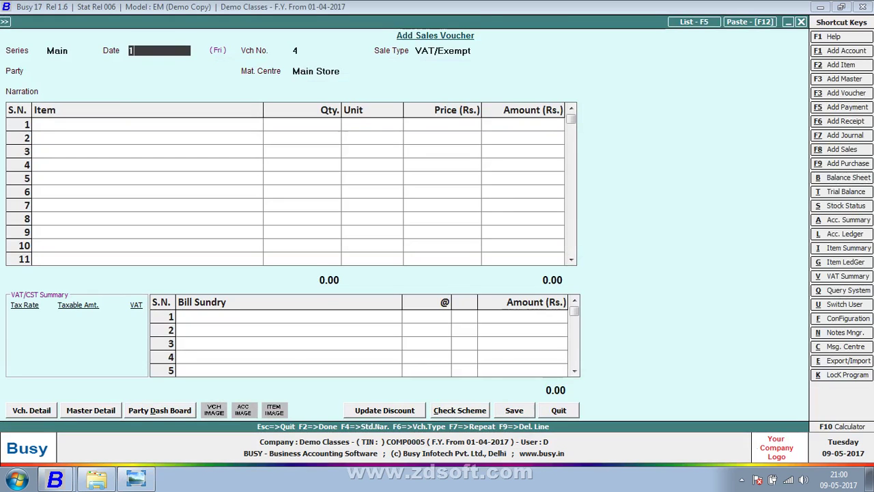
{"action": "type", "text": "12-04-2017"}
{"action": "key", "text": "Return"}
{"action": "key", "text": "Return"}
Check the notes for voucher 4's party and create a new account M under the Sundry Debtors group.
{"action": "key", "text": "alt+Tab"}
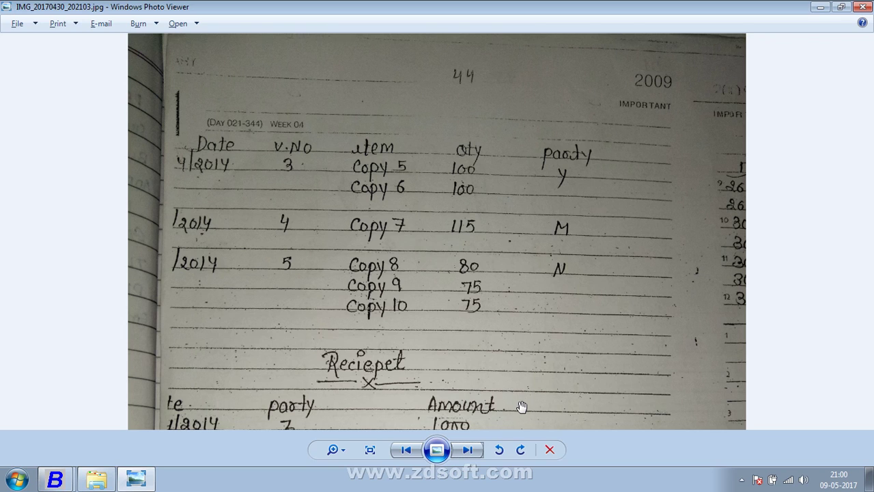
{"action": "key", "text": "alt+Tab"}
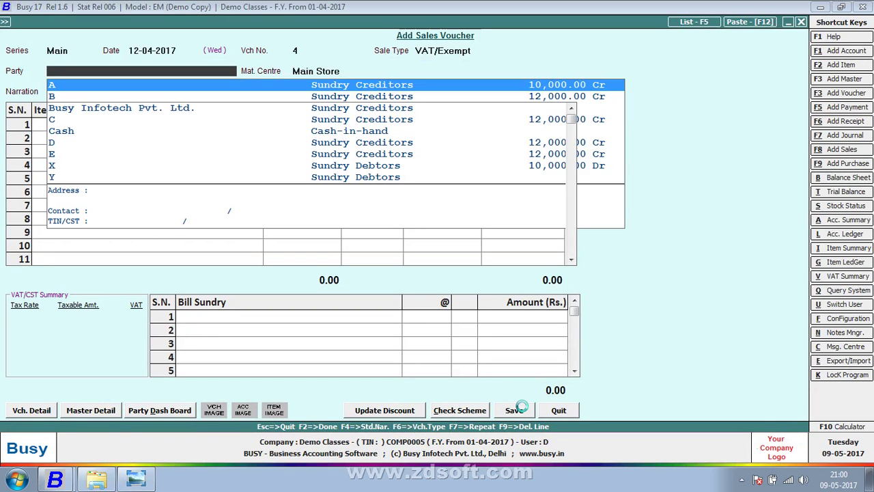
{"action": "key", "text": "F3"}
{"action": "type", "text": "M"}
{"action": "key", "text": "Return"}
{"action": "key", "text": "Return"}
{"action": "key", "text": "Return"}
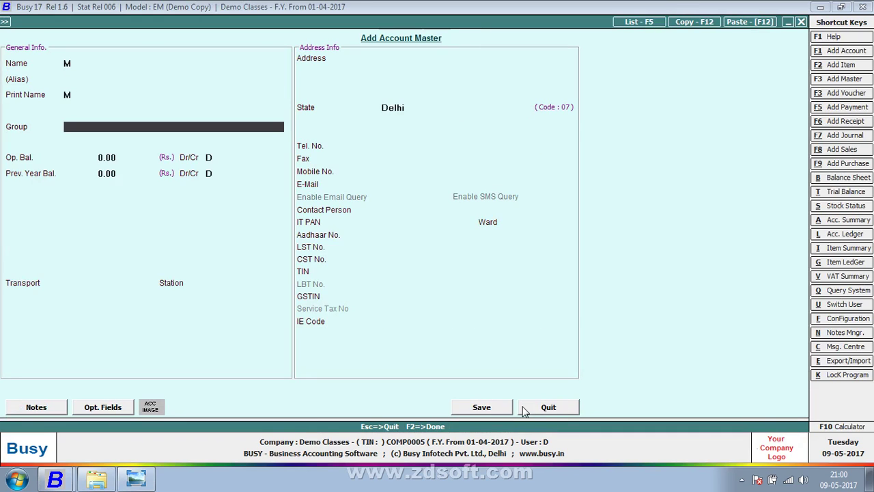
{"action": "type", "text": "sund"}
{"action": "key", "text": "Down"}
{"action": "key", "text": "Return"}
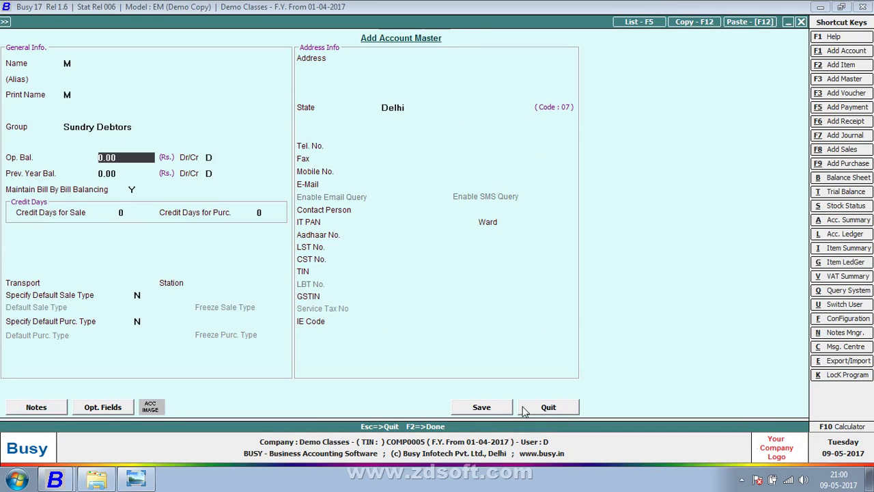
Set Maintain Bill By Bill Balancing to N for account M and save the master into the voucher.
{"action": "key", "text": "Return"}
{"action": "key", "text": "Return"}
{"action": "key", "text": "Return"}
{"action": "key", "text": "n"}
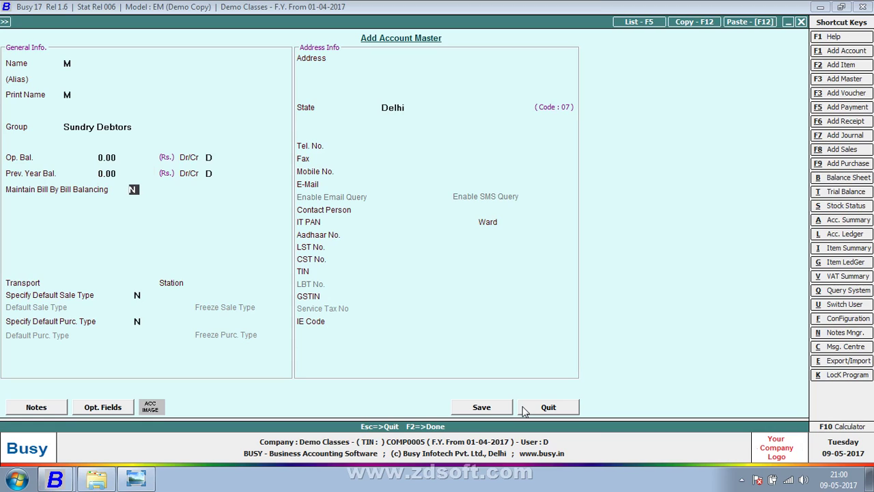
{"action": "left_click", "coordinate": [524, 410]}
{"action": "key", "text": "Return"}
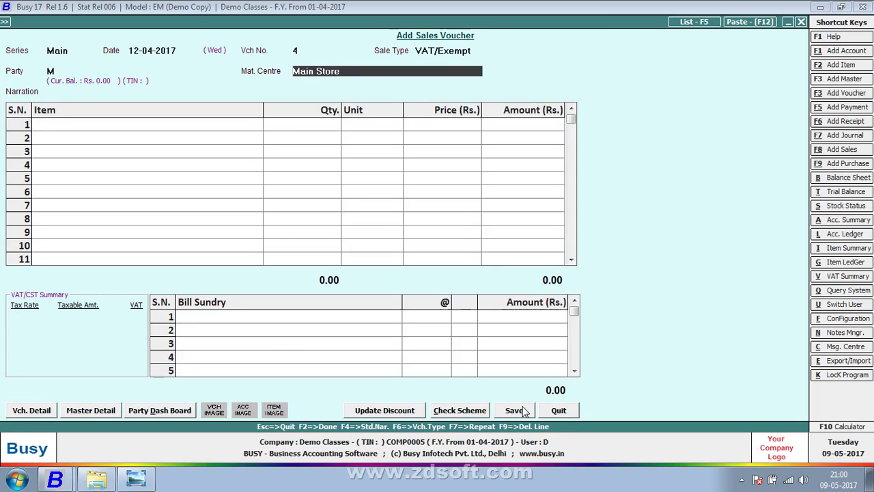
Keep Main Store as the material centre and add Copy-7 with quantity 115 from the notes as the item.
{"action": "key", "text": "Return"}
{"action": "key", "text": "Return"}
{"action": "key", "text": "alt+Tab"}
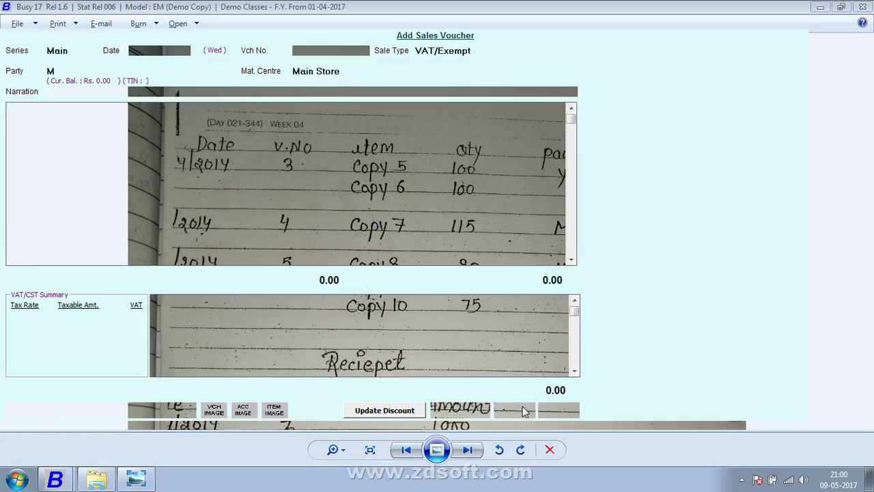
{"action": "key", "text": "alt+Tab"}
{"action": "type", "text": "copy-7"}
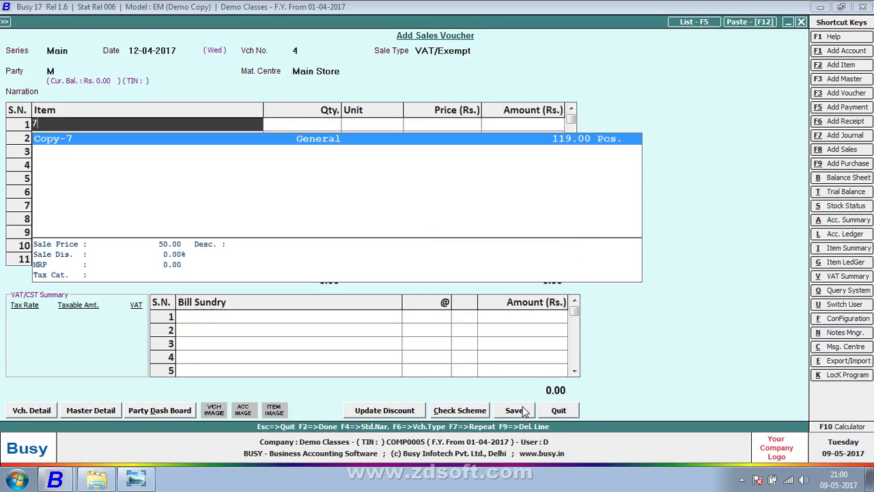
{"action": "key", "text": "Return"}
{"action": "key", "text": "alt+Tab"}
{"action": "key", "text": "alt+Tab"}
{"action": "type", "text": "115"}
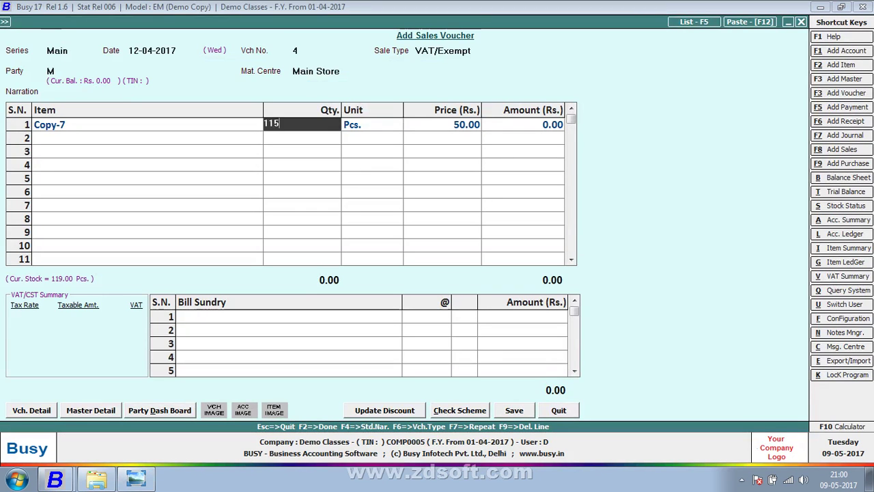
{"action": "key", "text": "Return"}
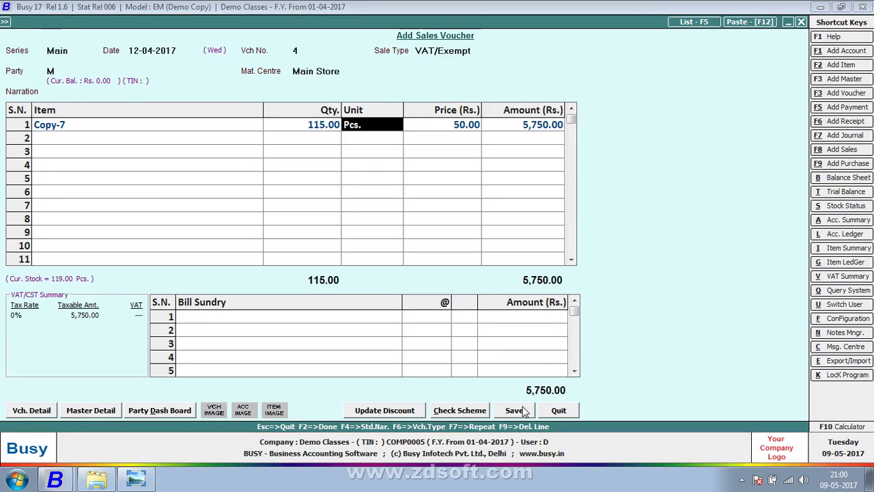
Save the sales voucher for party M and decline printing the invoice.
{"action": "left_click", "coordinate": [523, 409]}
{"action": "key", "text": "Return"}
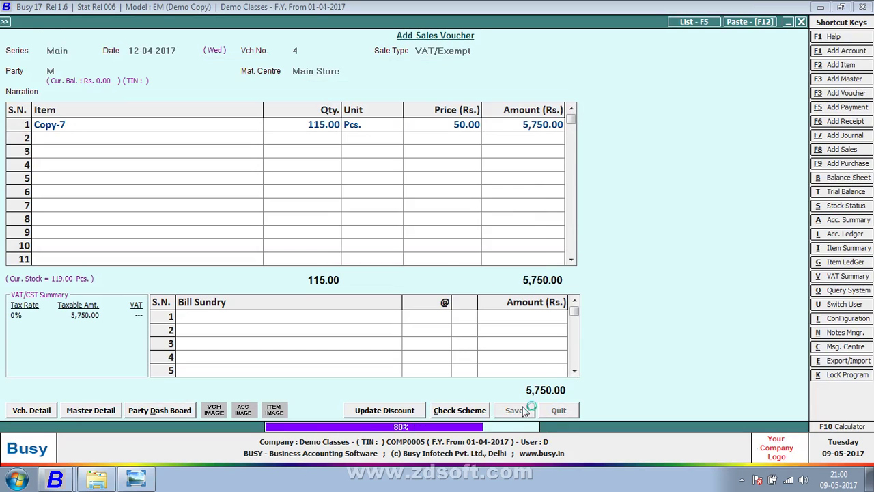
{"action": "key", "text": "Right"}
{"action": "key", "text": "Return"}
Check the notes and start the fifth Main series sales voucher dated 14-04-2017 with sale type VAT/Exempt.
{"action": "key", "text": "alt+Tab"}
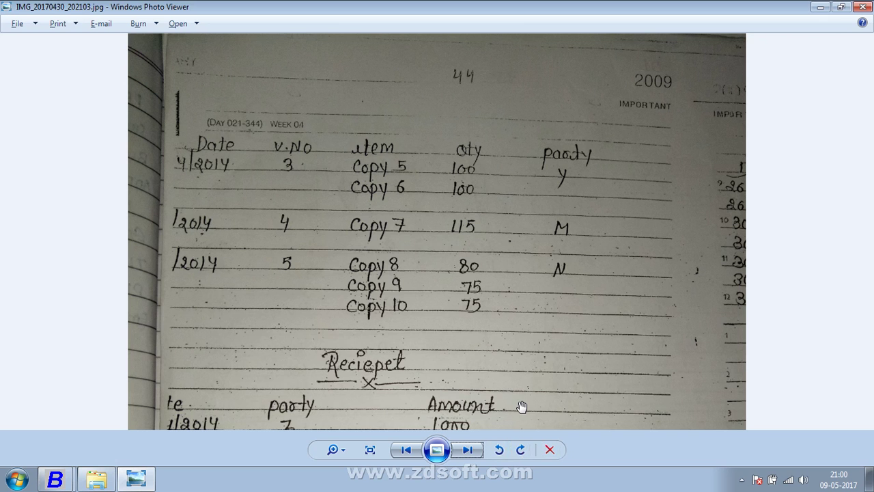
{"action": "key", "text": "alt+Tab"}
{"action": "key", "text": "Return"}
{"action": "key", "text": "alt+Tab"}
{"action": "key", "text": "alt+Tab"}
{"action": "key", "text": "Return"}
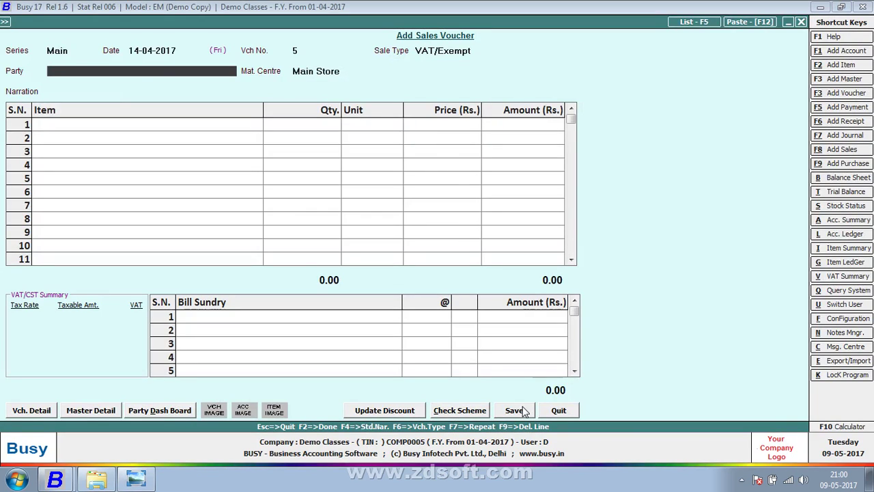
Create a new account N from the voucher's party field and assign it to the Sundry Debtors group.
{"action": "type", "text": "n"}
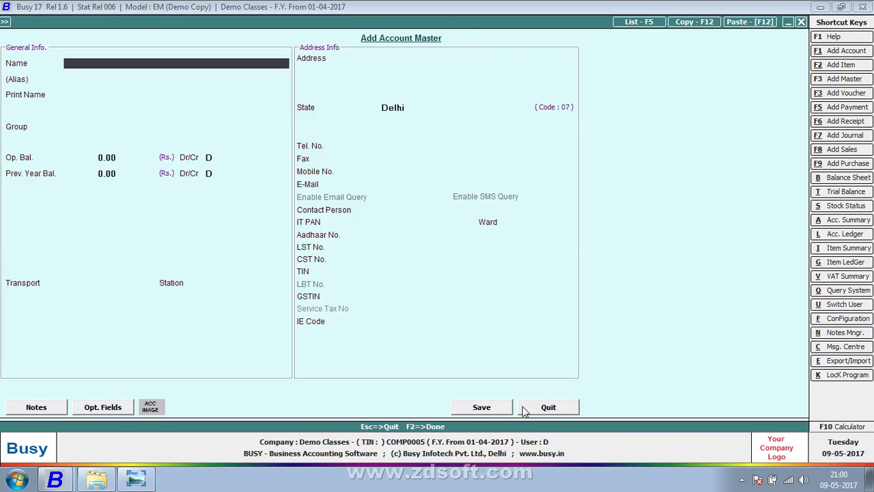
{"action": "key", "text": "F3"}
{"action": "key", "text": "Return"}
{"action": "key", "text": "Return"}
{"action": "key", "text": "Return"}
{"action": "type", "text": "sun"}
{"action": "key", "text": "Down"}
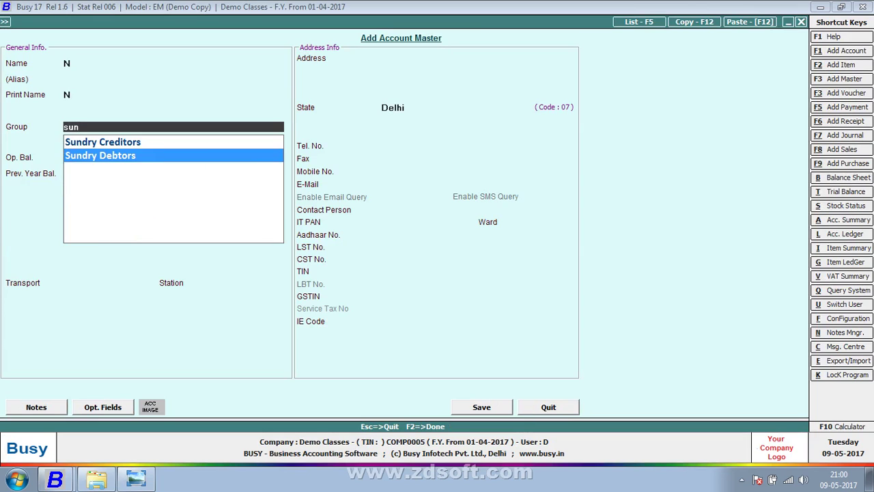
{"action": "key", "text": "Return"}
Set Maintain Bill By Bill Balancing to N for account N and save the master into the voucher.
{"action": "key", "text": "Return"}
{"action": "key", "text": "Return"}
{"action": "key", "text": "Return"}
{"action": "key", "text": "Return"}
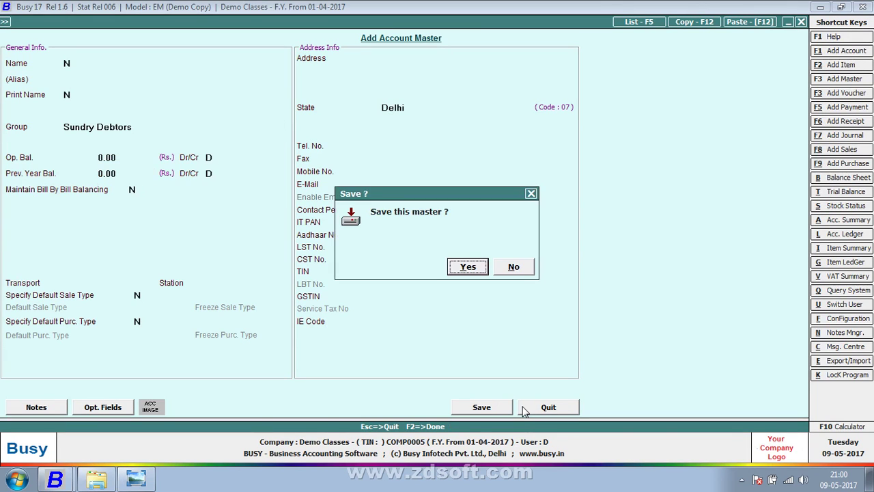
{"action": "key", "text": "Return"}
Save account N into the voucher, check the handwritten notes and enter item Copy-8 with quantity 80.
{"action": "key", "text": "Return"}
{"action": "key", "text": "Return"}
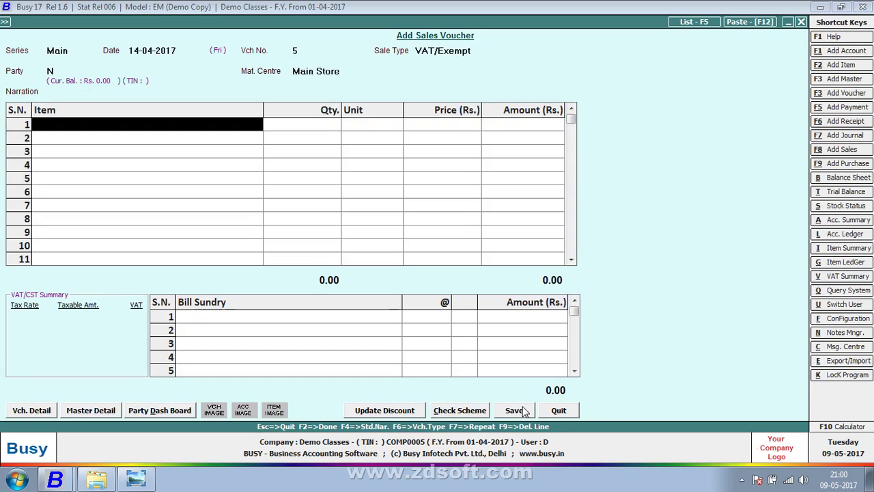
{"action": "key", "text": "alt+Tab"}
{"action": "key", "text": "alt+Tab"}
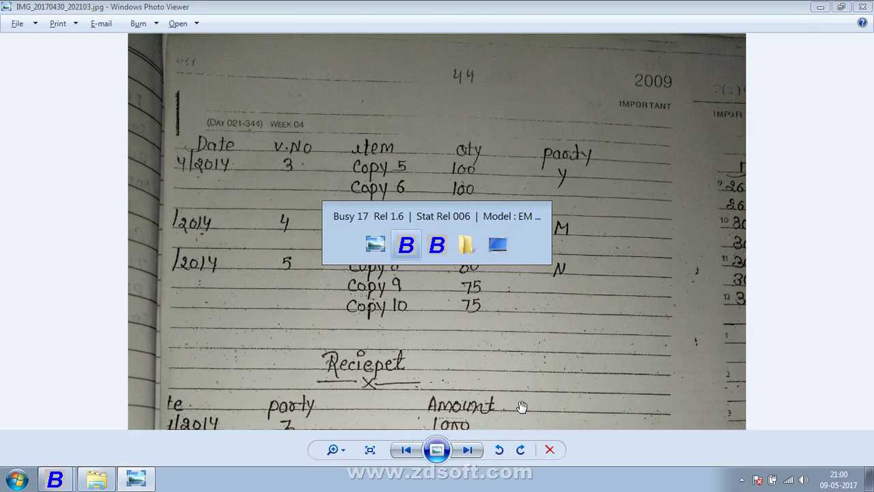
{"action": "type", "text": "Copy-8"}
{"action": "key", "text": "Return"}
{"action": "type", "text": "80"}
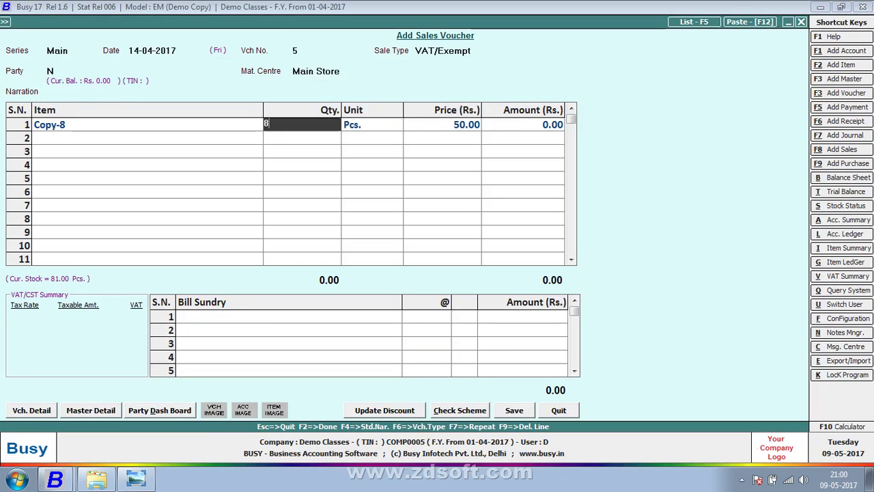
{"action": "key", "text": "Return"}
{"action": "key", "text": "Return"}
{"action": "key", "text": "Return"}
Add item Copy-9 with quantity 75 as the second line of the voucher for N.
{"action": "type", "text": "Copy-9"}
{"action": "key", "text": "Return"}
{"action": "type", "text": "75"}
{"action": "key", "text": "Return"}
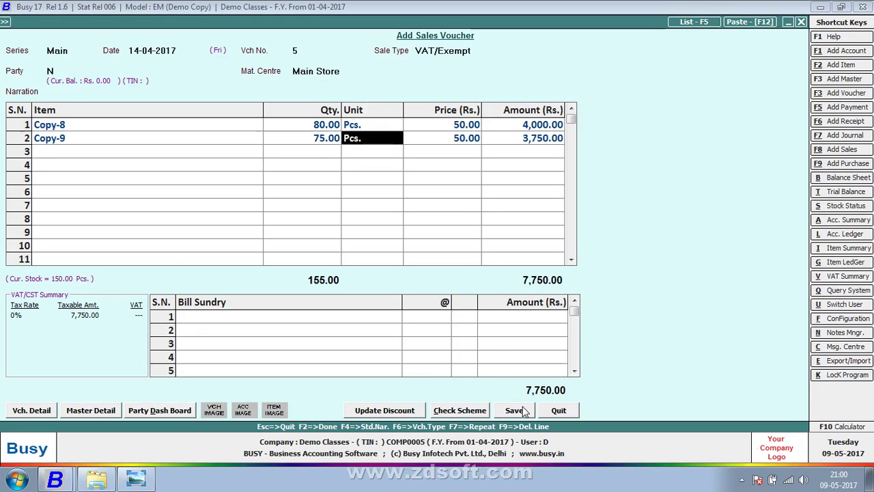
{"action": "key", "text": "Return"}
{"action": "key", "text": "Return"}
{"action": "key", "text": "Return"}
Add item Copy-10 with quantity 75 as the third line of the voucher for N.
{"action": "type", "text": "Copy-10"}
{"action": "key", "text": "Return"}
{"action": "type", "text": "75"}
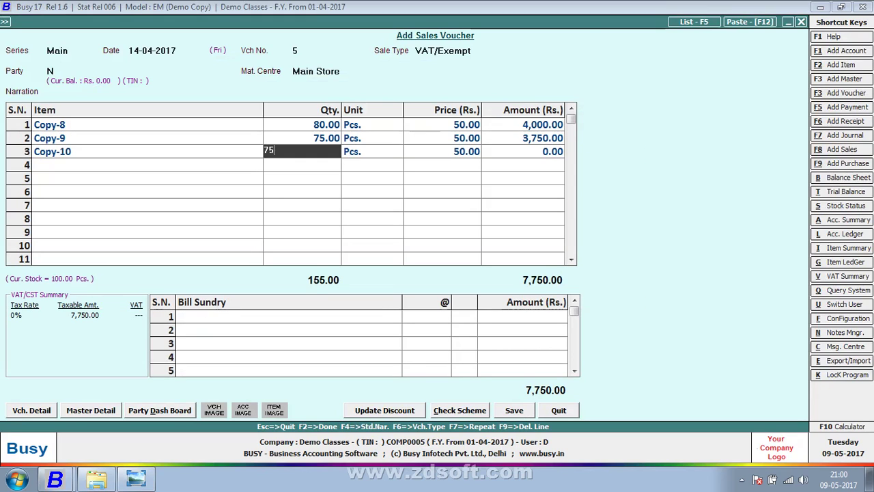
{"action": "key", "text": "Return"}
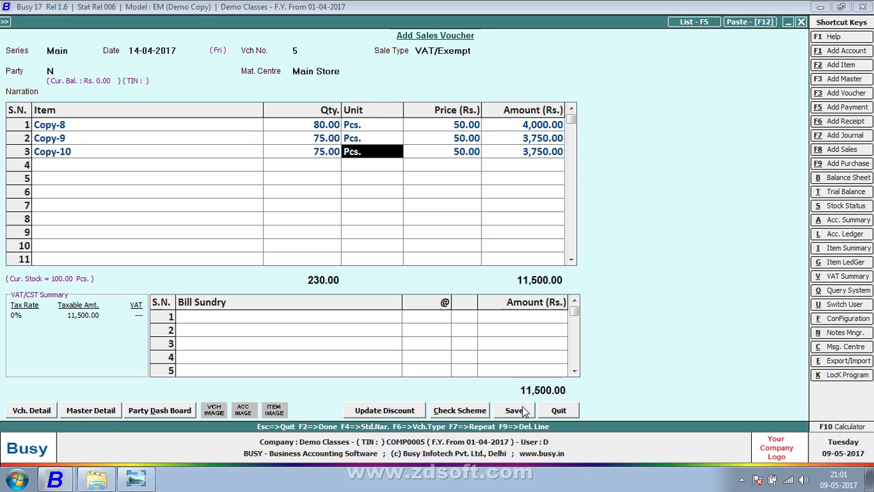
{"action": "key", "text": "Return"}
{"action": "key", "text": "Return"}
{"action": "key", "text": "Return"}
Save the sales voucher for N without bill sundries or a printed invoice, and leave voucher entry.
{"action": "key", "text": "Return"}
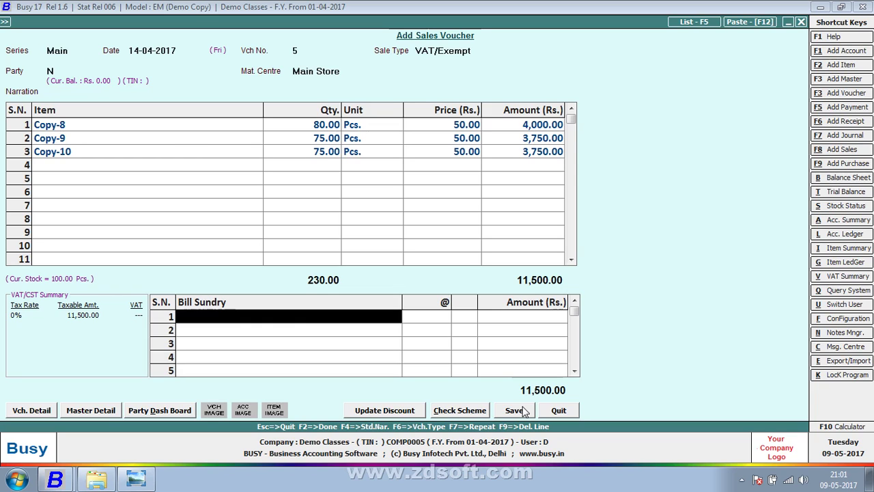
{"action": "key", "text": "Return"}
{"action": "key", "text": "Return"}
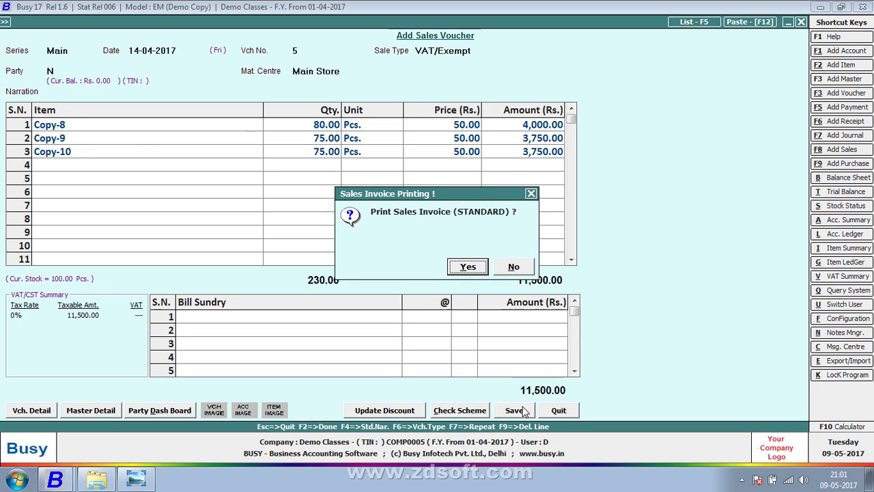
{"action": "key", "text": "Right"}
{"action": "key", "text": "Return"}
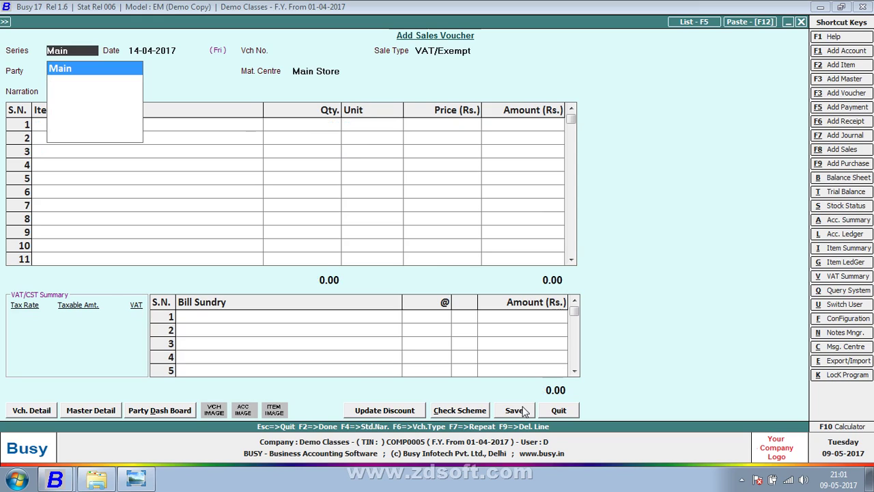
{"action": "key", "text": "Escape"}
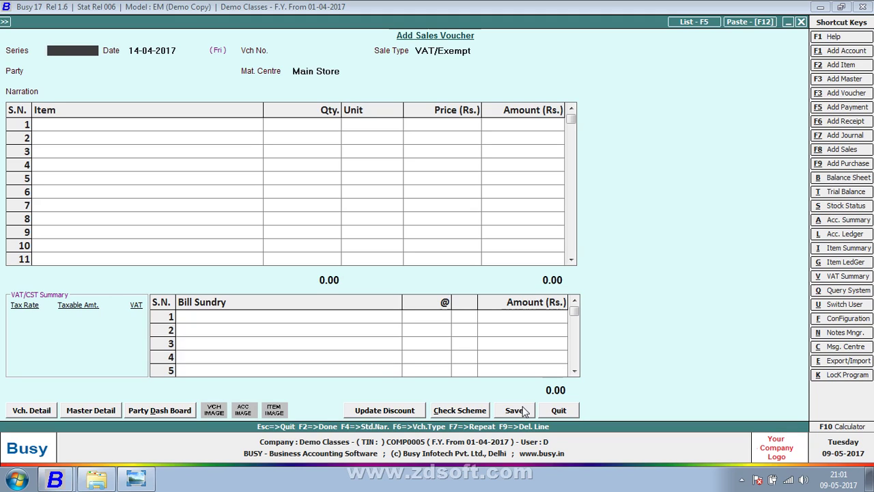
{"action": "key", "text": "Escape"}
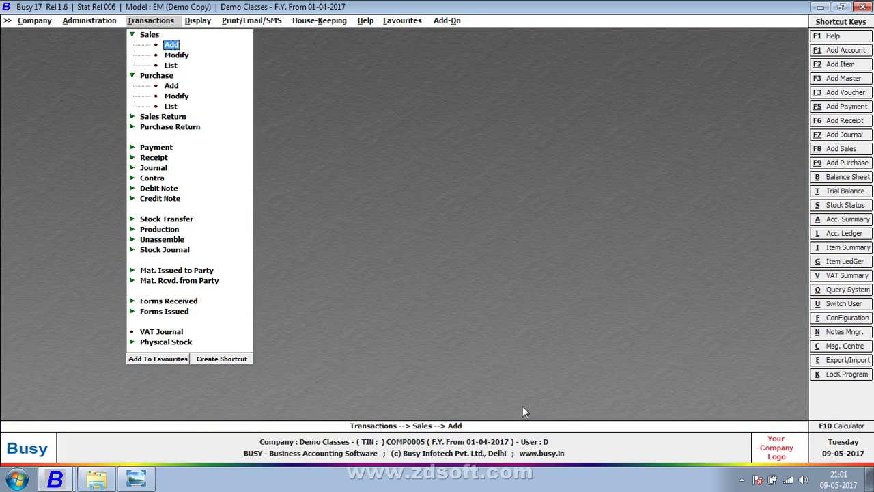
Set up an on-screen list of sales vouchers for the Main series with starting and ending dates 12-04-2017.
{"action": "key", "text": "Down"}
{"action": "key", "text": "Down"}
{"action": "key", "text": "Return"}
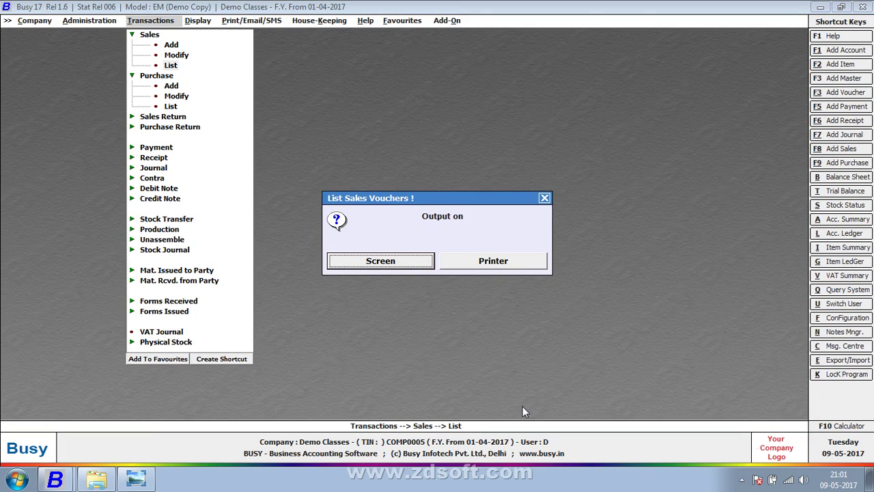
{"action": "key", "text": "Return"}
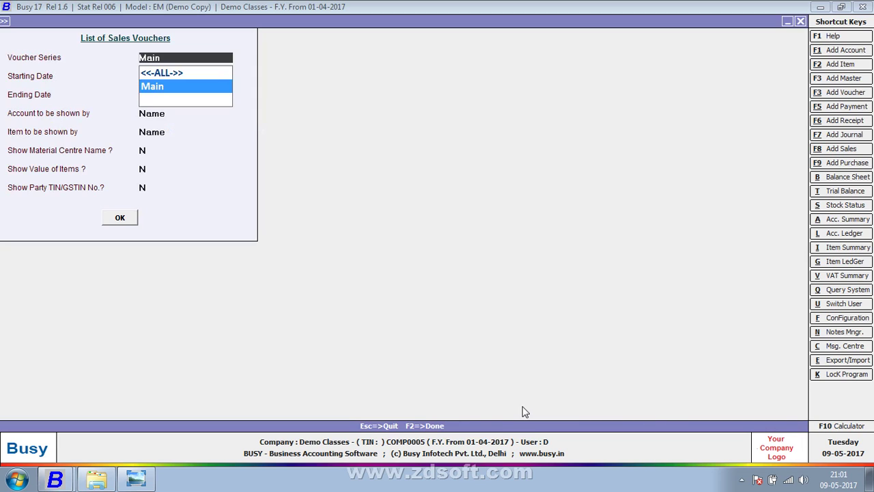
{"action": "key", "text": "Return"}
{"action": "type", "text": "12-4"}
{"action": "key", "text": "Return"}
{"action": "type", "text": "1"}
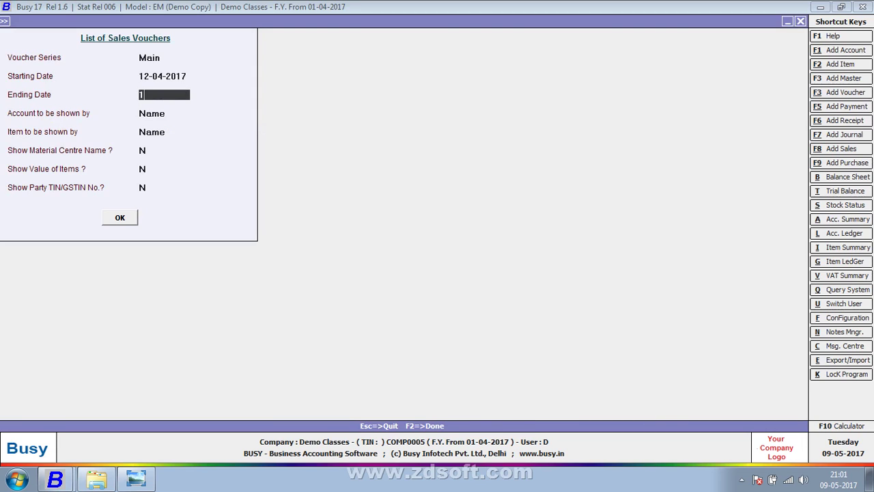
{"action": "type", "text": "2-04"}
{"action": "key", "text": "Return"}
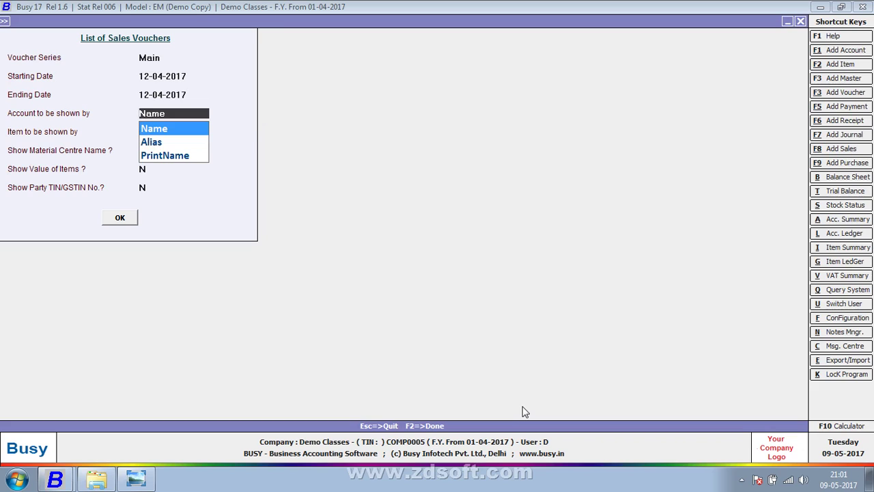
Generate the sales voucher list with accounts and items shown by name and the remaining display options at N.
{"action": "key", "text": "Return"}
{"action": "key", "text": "Return"}
{"action": "key", "text": "Return"}
{"action": "key", "text": "Return"}
{"action": "key", "text": "Return"}
{"action": "key", "text": "Return"}
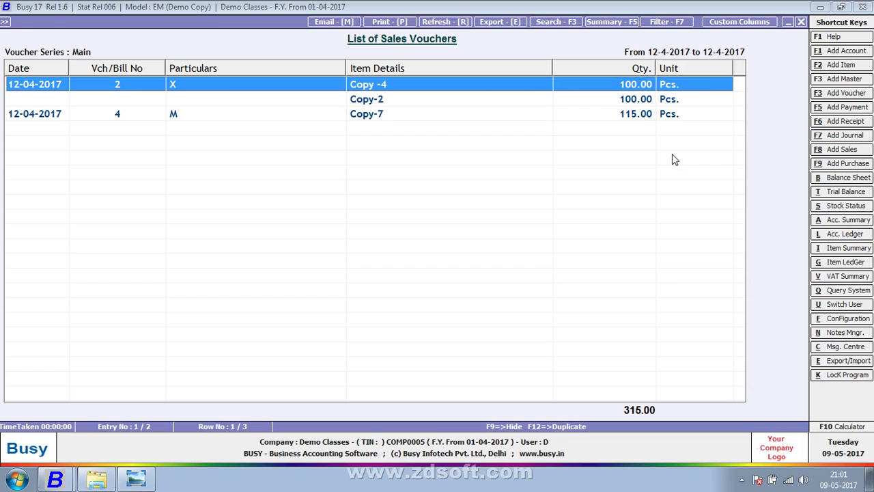
Regenerate the 12-04-2017 sales voucher list with Show Value of Items set to Y.
{"action": "key", "text": "Escape"}
{"action": "key", "text": "Return"}
{"action": "key", "text": "Return"}
{"action": "key", "text": "Return"}
{"action": "key", "text": "Return"}
{"action": "key", "text": "Return"}
{"action": "key", "text": "y"}
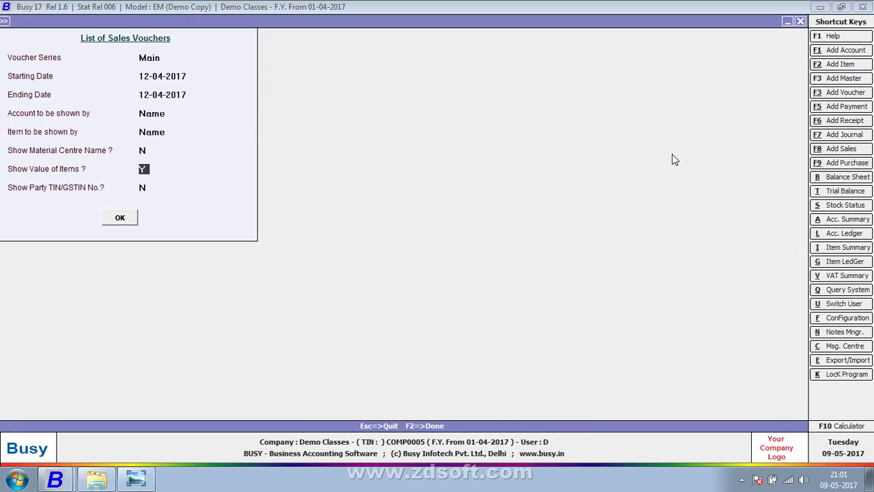
{"action": "key", "text": "Return"}
{"action": "key", "text": "Return"}
{"action": "key", "text": "Return"}
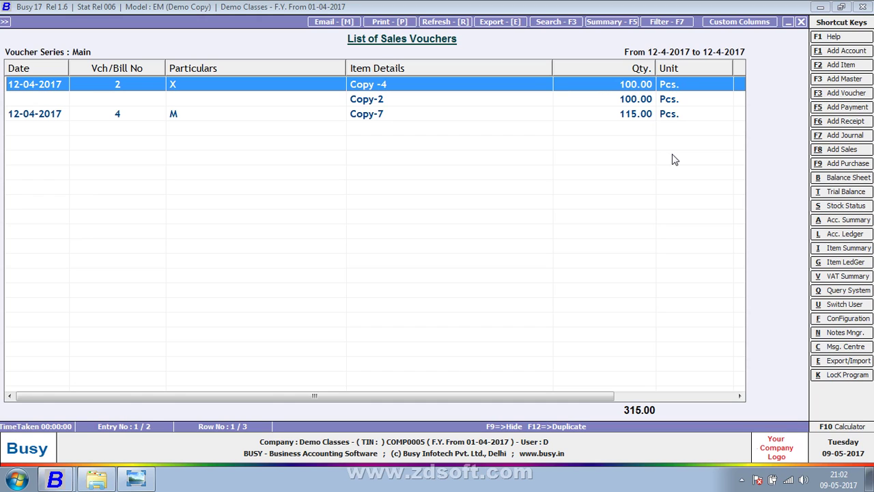
Examine the item prices and amounts in the sales voucher list, and close the report.
{"action": "scroll", "coordinate": [675, 159], "scroll_direction": "right", "scroll_amount": 5}
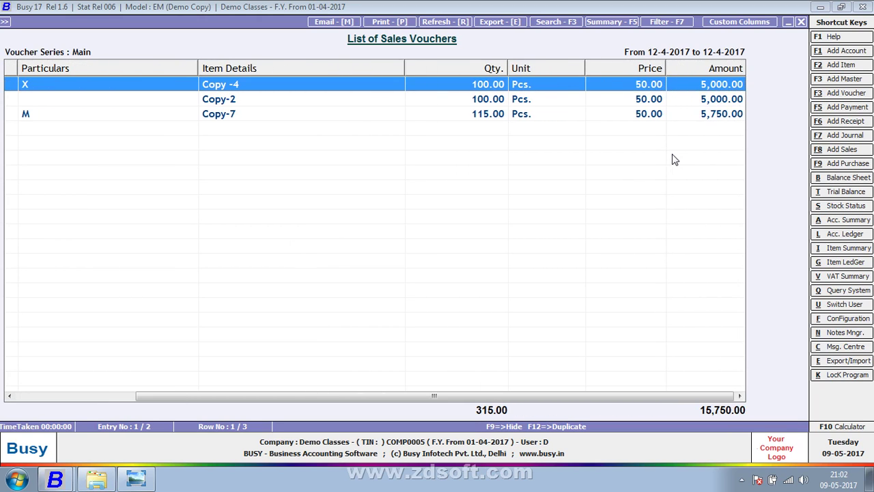
{"action": "key", "text": "Escape"}
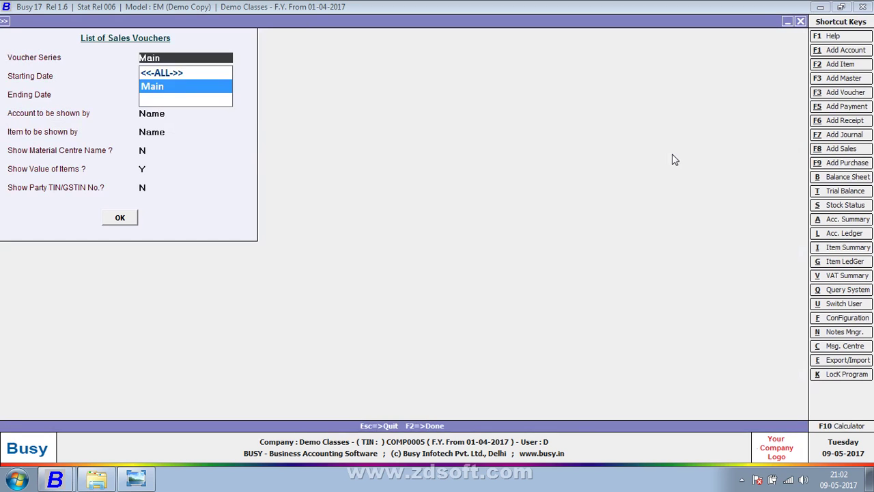
{"action": "key", "text": "Return"}
{"action": "key", "text": "Escape"}
{"action": "key", "text": "Escape"}
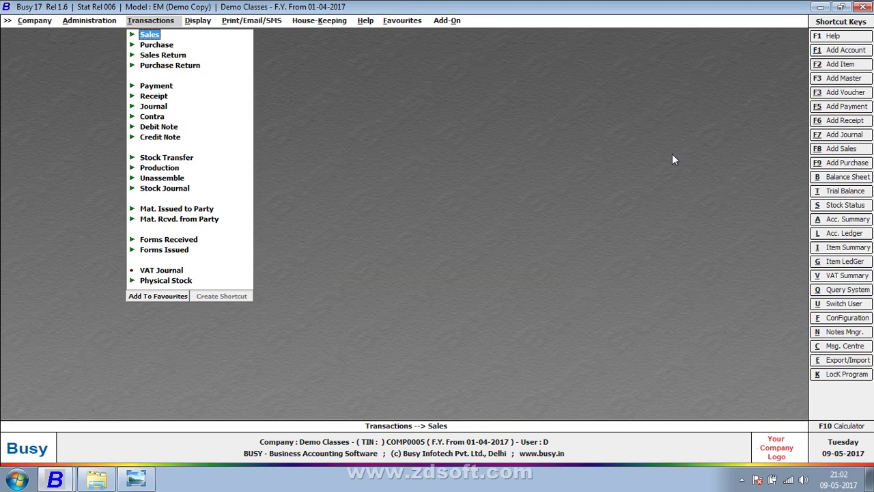
Open the Account Ledger report for the Sales account and set both starting and ending dates to 12-04-2017.
{"action": "key", "text": "alt+l"}
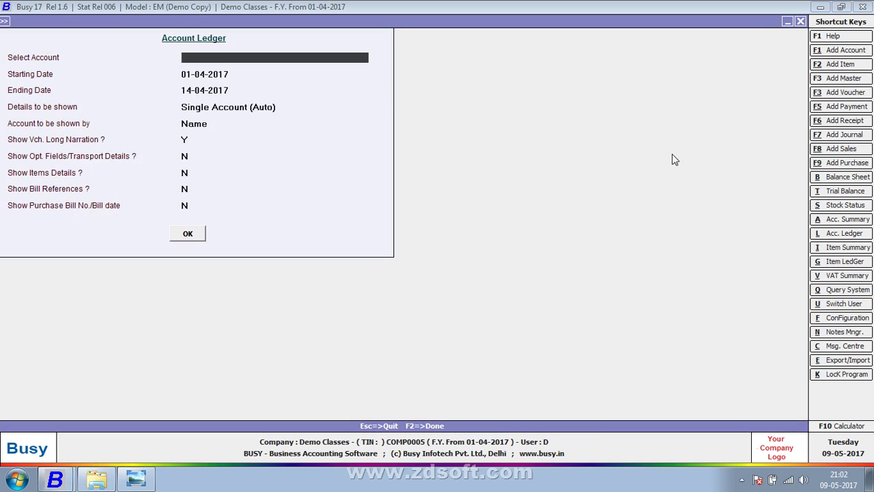
{"action": "type", "text": "sales"}
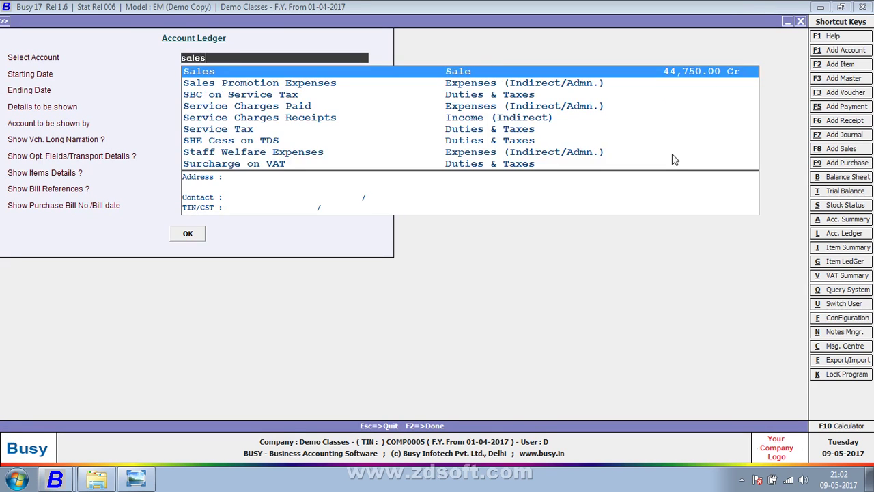
{"action": "key", "text": "Return"}
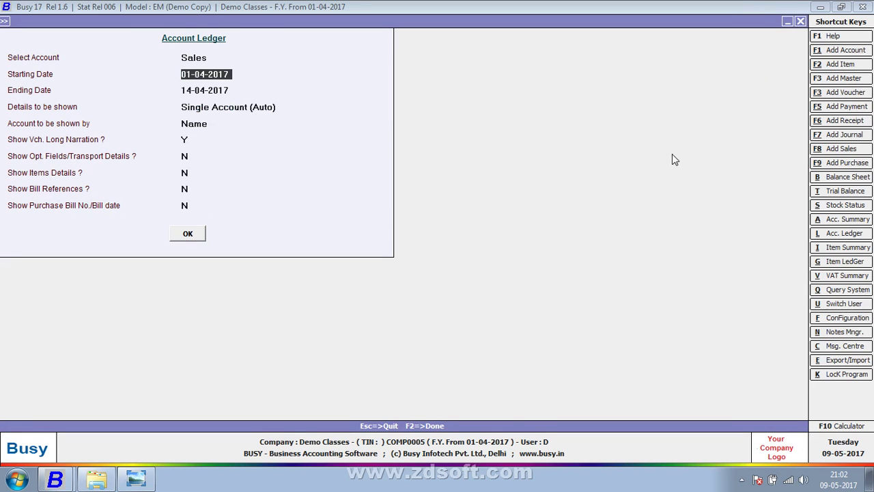
{"action": "type", "text": "12-4"}
{"action": "key", "text": "Return"}
{"action": "type", "text": "12"}
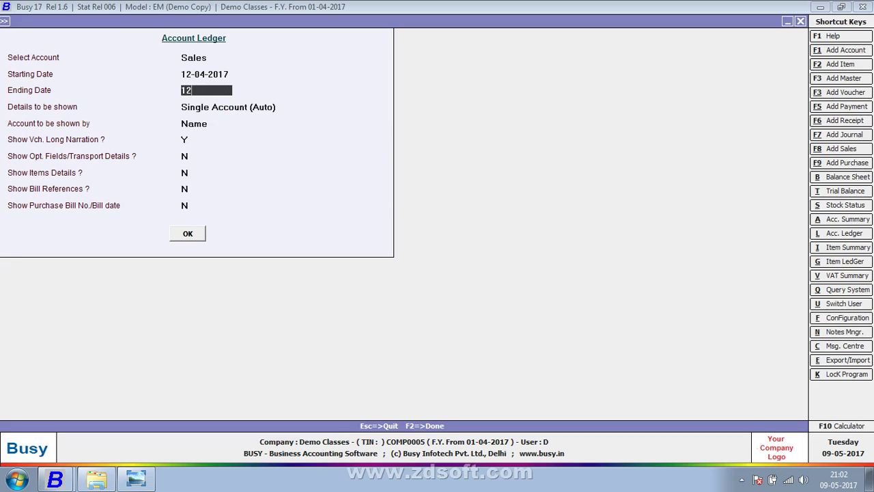
{"action": "type", "text": "-04"}
{"action": "key", "text": "Return"}
Generate the Sales ledger with the remaining default options, review the day's sale entries, and close the report.
{"action": "key", "text": "Return"}
{"action": "key", "text": "Return"}
{"action": "key", "text": "Return"}
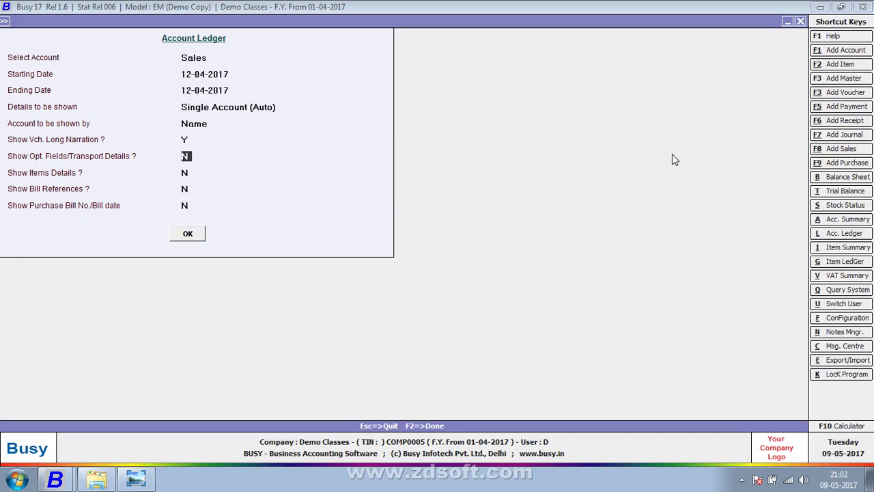
{"action": "key", "text": "Return"}
{"action": "key", "text": "Return"}
{"action": "key", "text": "Return"}
{"action": "key", "text": "Up"}
{"action": "key", "text": "Up"}
{"action": "key", "text": "Down"}
{"action": "key", "text": "Down"}
{"action": "key", "text": "Return"}
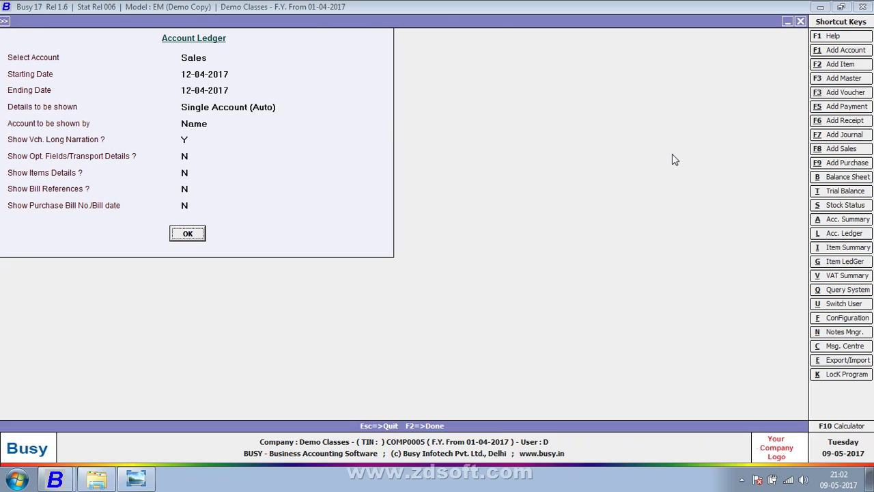
{"action": "key", "text": "Return"}
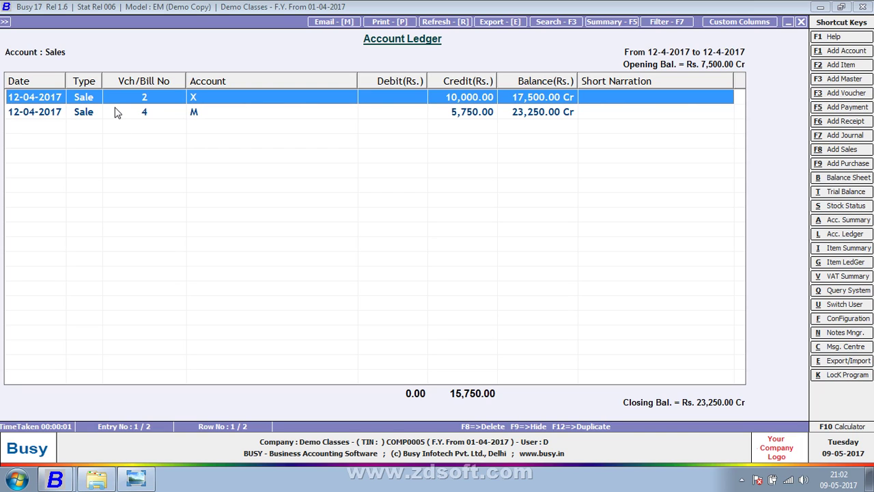
{"action": "key", "text": "Escape"}
{"action": "key", "text": "Escape"}
{"action": "key", "text": "Escape"}
{"action": "key", "text": "Escape"}
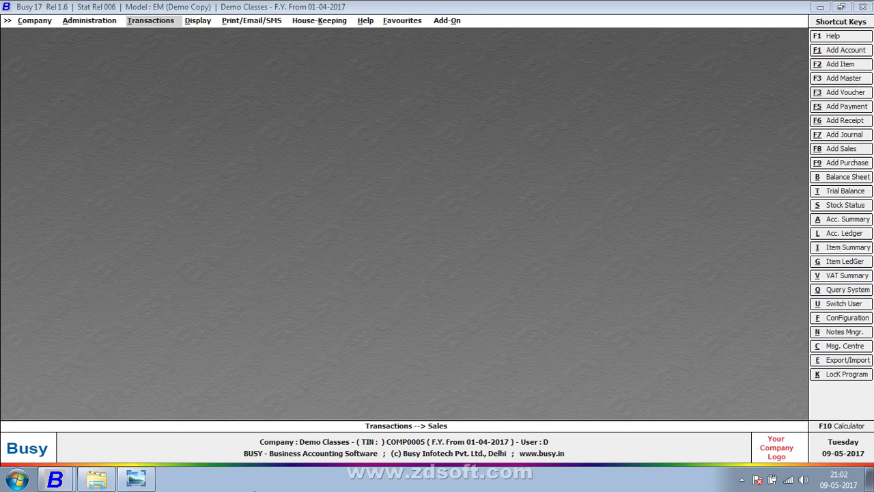
{"action": "right_click", "coordinate": [257, 480]}
{"action": "left_click", "coordinate": [306, 430]}
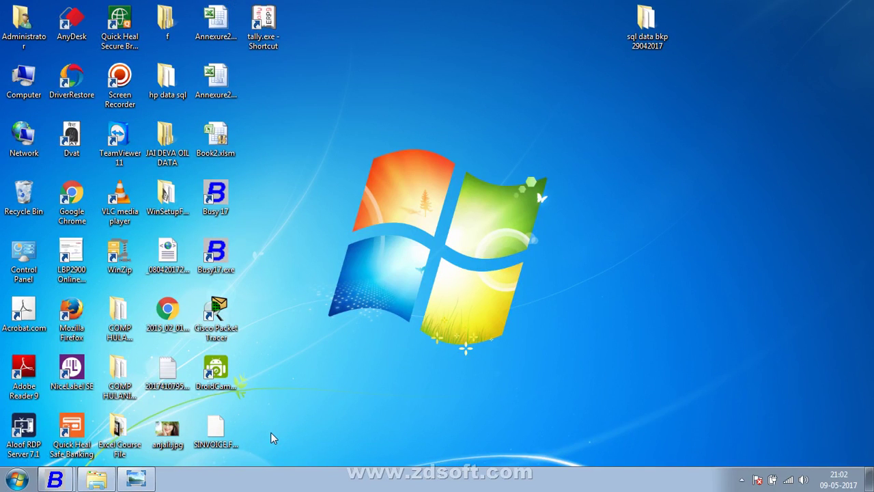
{"action": "left_click", "coordinate": [743, 478]}
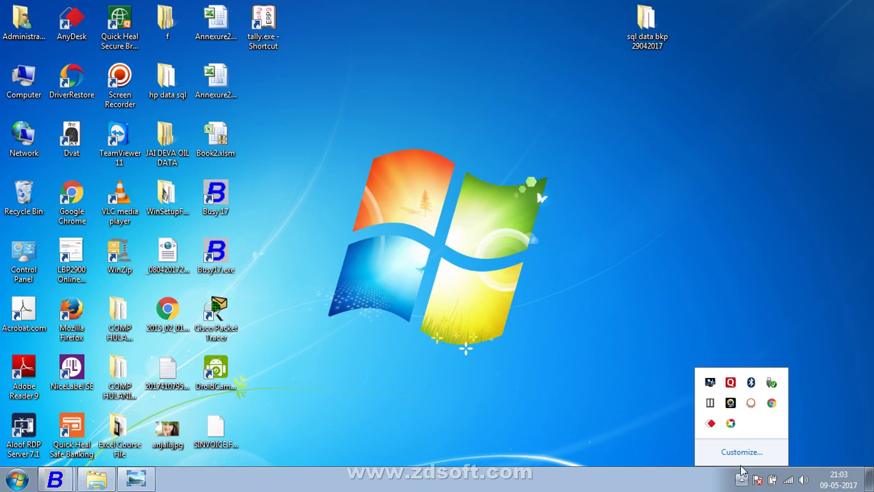
{"action": "left_click", "coordinate": [752, 406]}
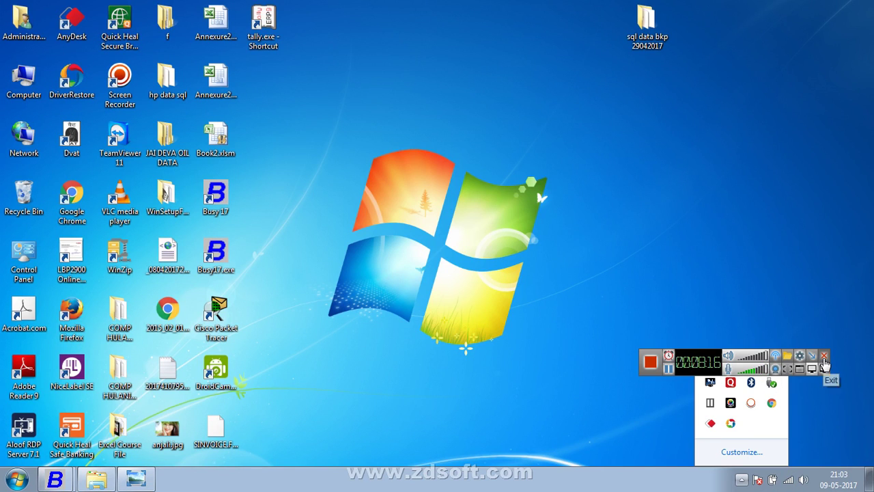
{"action": "left_click", "coordinate": [824, 356]}
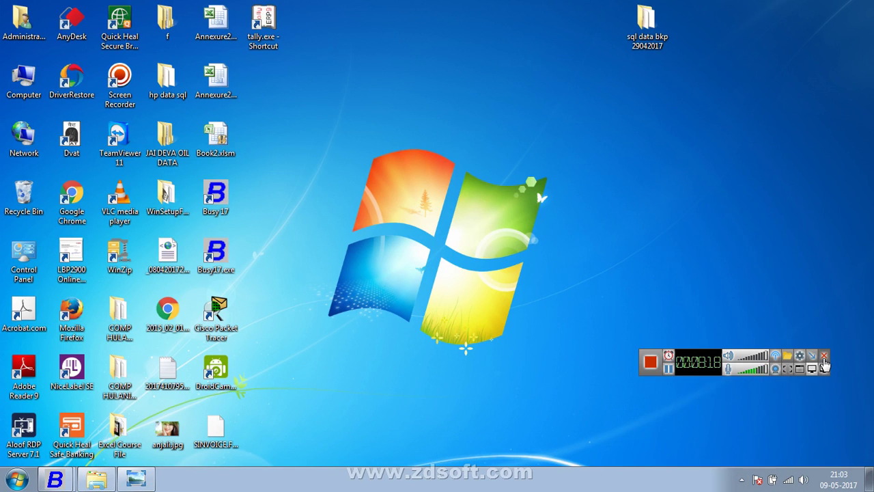